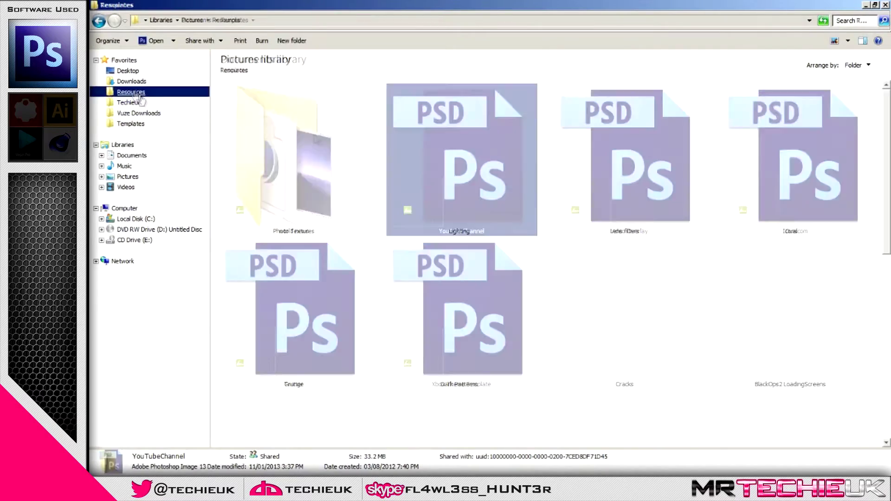
Step: Place the Black Background Fabric 2 texture in the Background group, centre it on the middle guide and scale it to the canvas width
double_click(475, 311)
left_click(625, 162)
scroll(785, 233, "down", 15)
key("alt")
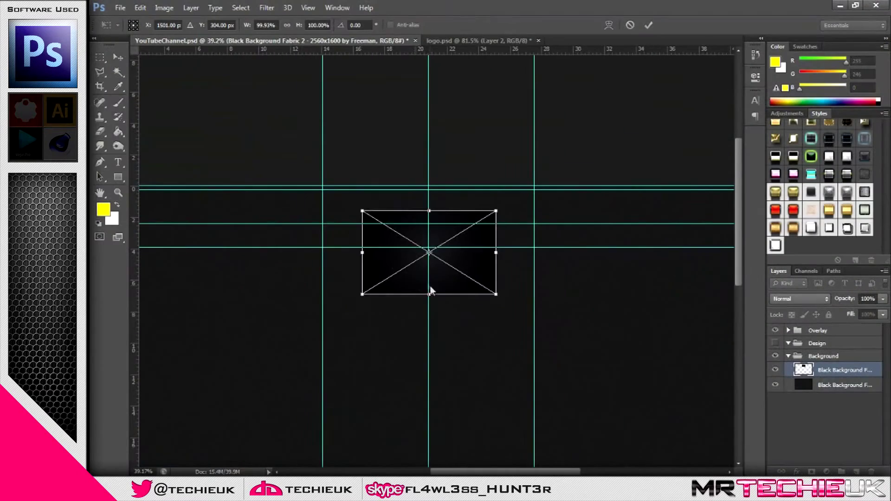
left_click_drag(407, 281, 406, 245)
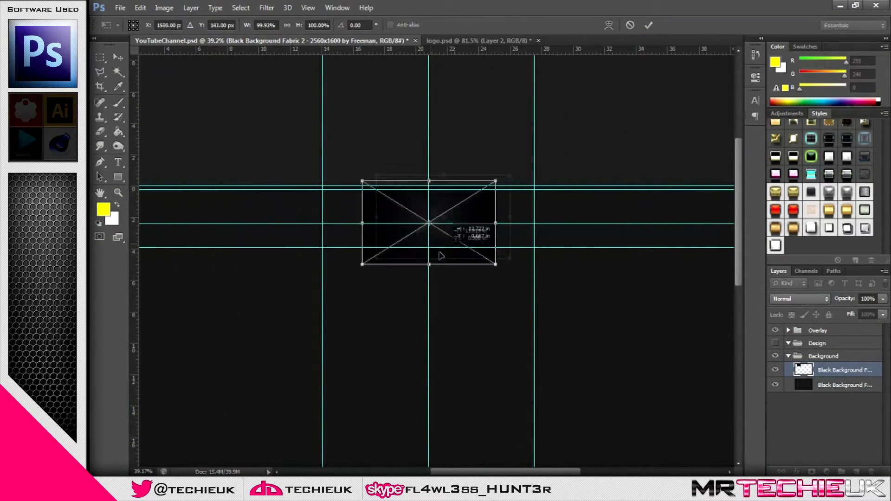
left_click_drag(497, 271, 696, 363)
key("Return")
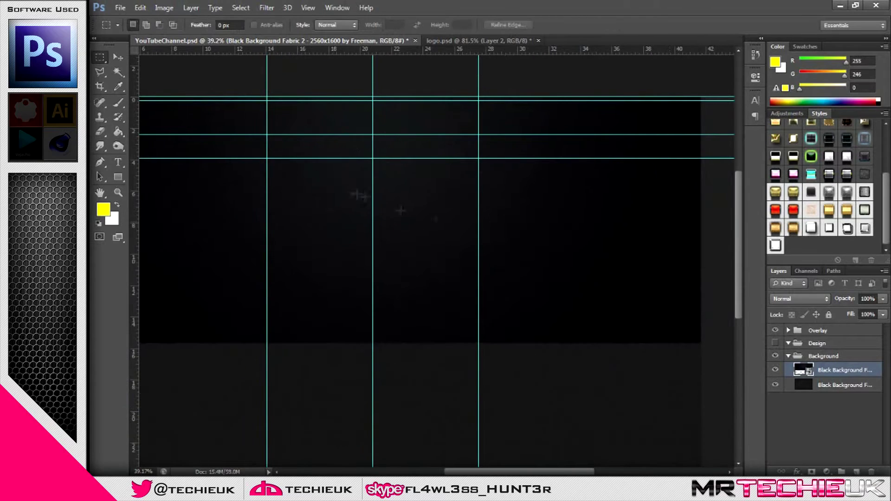
Step: Set the upper fabric layer's blend mode to Darker Color
scroll(372, 199, "up", 11)
left_click(804, 299)
left_click(788, 46)
key("Down")
key("Down")
key("Down")
key("Down")
key("Up")
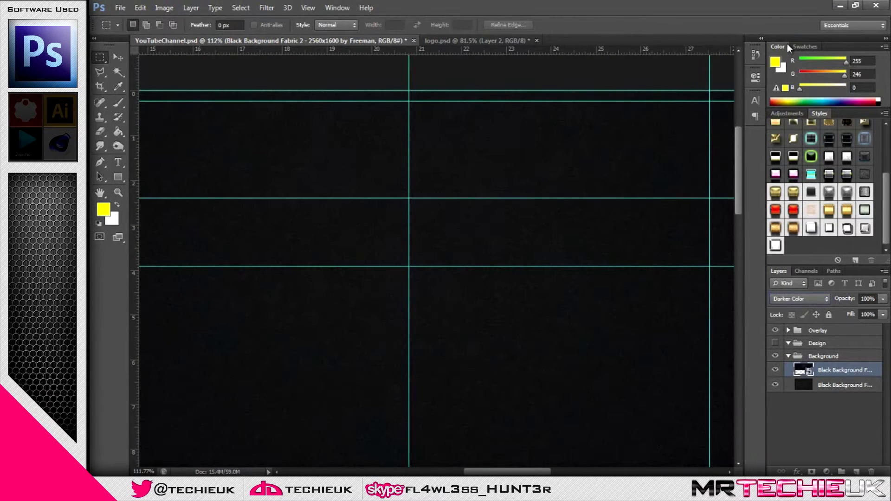
Step: Stretch the upper fabric layer down to the canvas's bottom edge and set its opacity to 70%
scroll(336, 186, "down", 15)
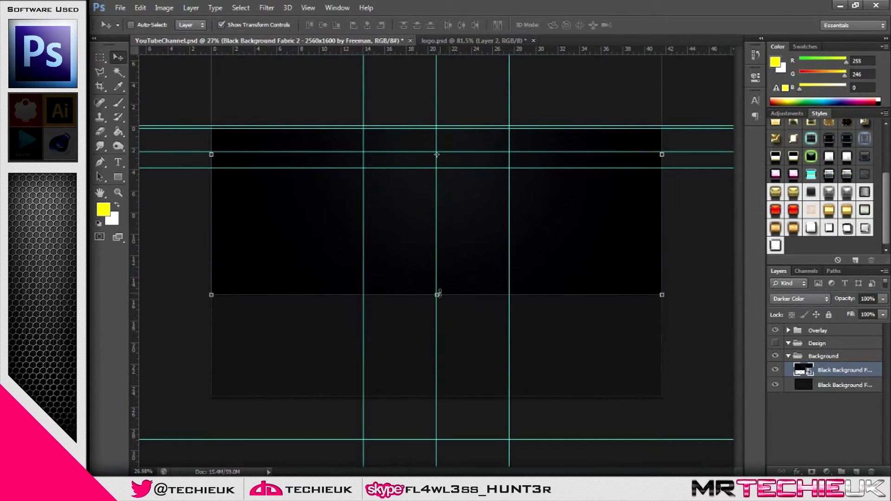
left_click_drag(438, 294, 436, 395)
left_click_drag(464, 348, 463, 258)
left_click_drag(436, 305, 436, 396)
key("Return")
scroll(395, 239, "up", 6)
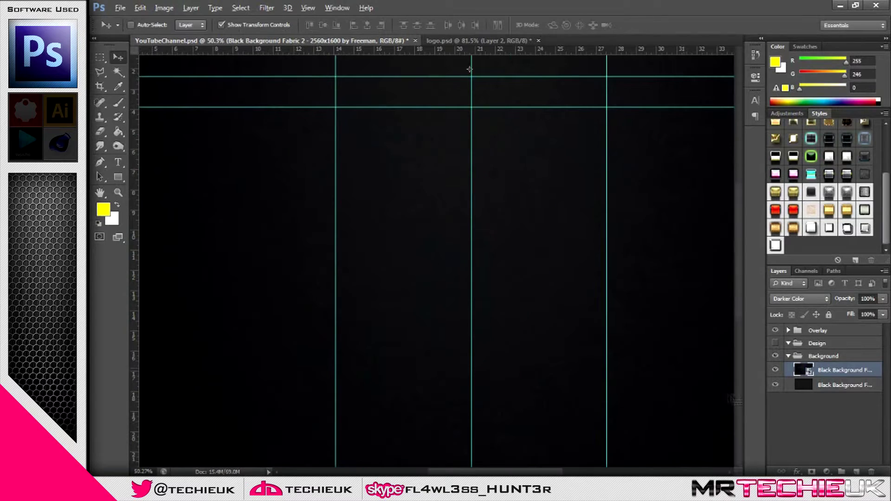
key("m")
scroll(421, 318, "up", 3)
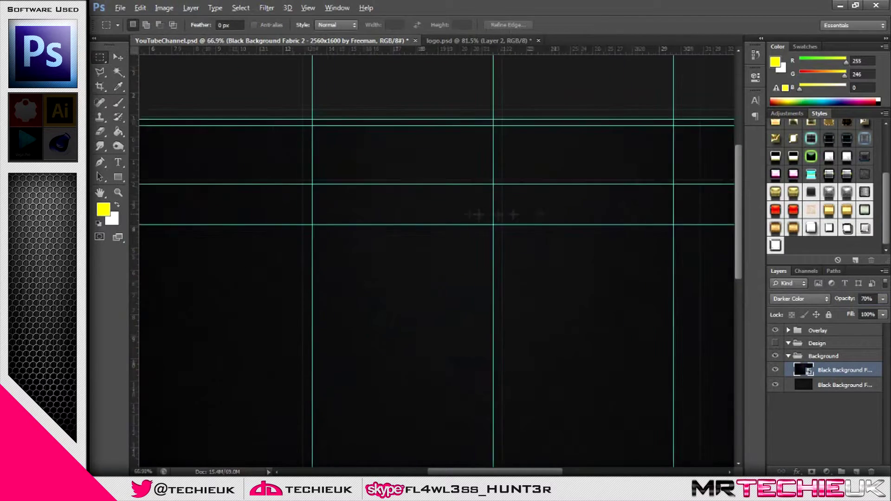
Step: Copy the J logo from logo.psd into YouTubeChannel.psd, scaled to about 29% and centred on the middle guide near the canvas's top edge
left_click(473, 41)
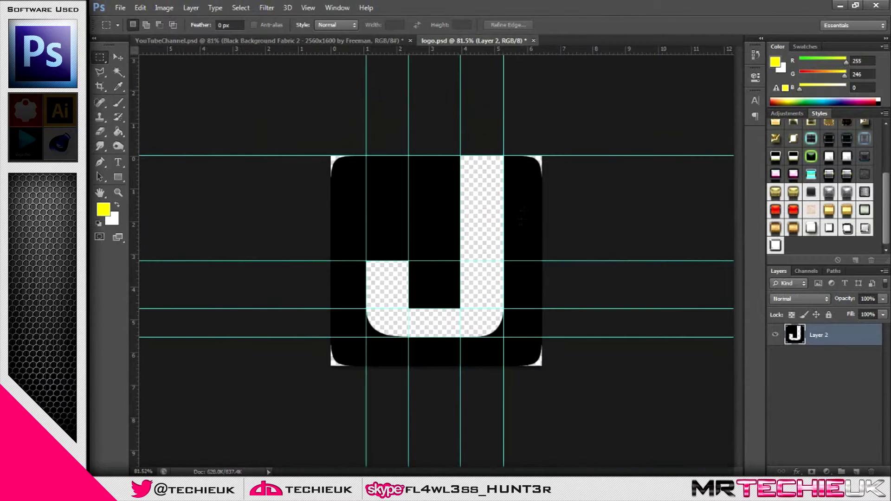
left_click(118, 57)
left_click_drag(383, 203, 441, 218)
left_click_drag(431, 194, 428, 157)
left_click_drag(599, 343, 450, 195)
left_click_drag(449, 166, 443, 168)
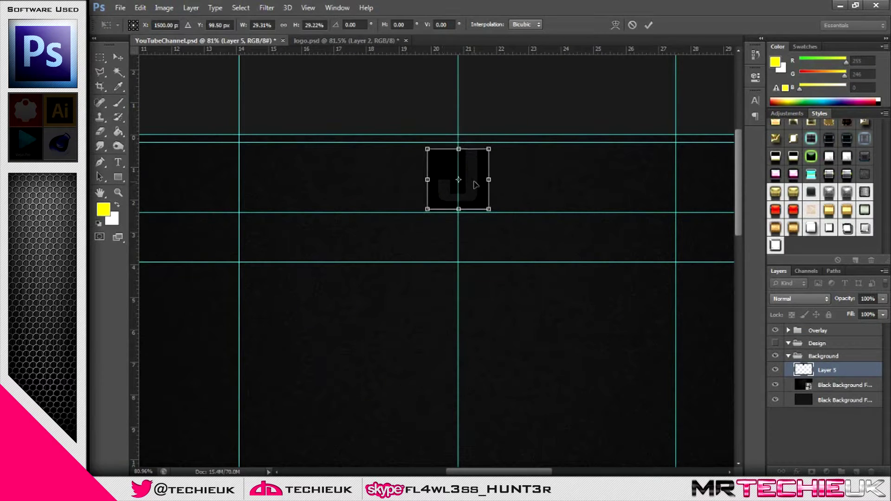
key("Return")
Step: Set the J logo's fill opacity to 0% and add a black (000000) colour overlay at 30% opacity
scroll(455, 176, "up", 5)
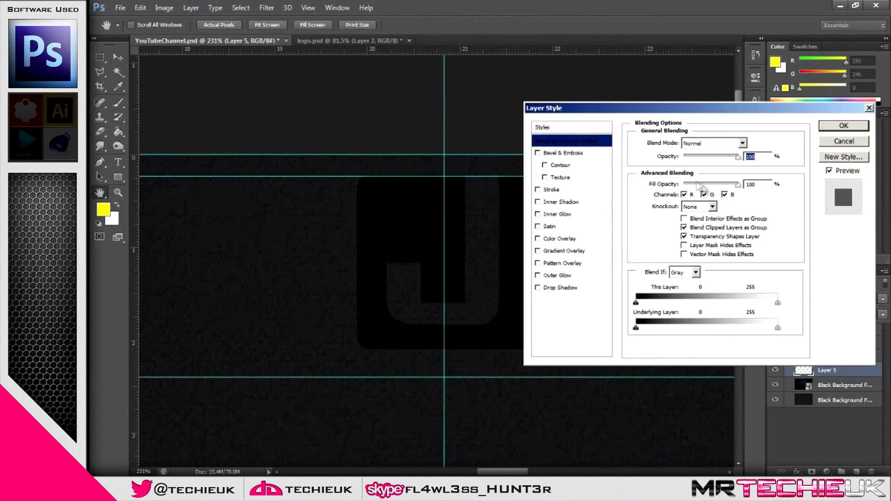
left_click_drag(739, 185, 684, 185)
left_click(560, 238)
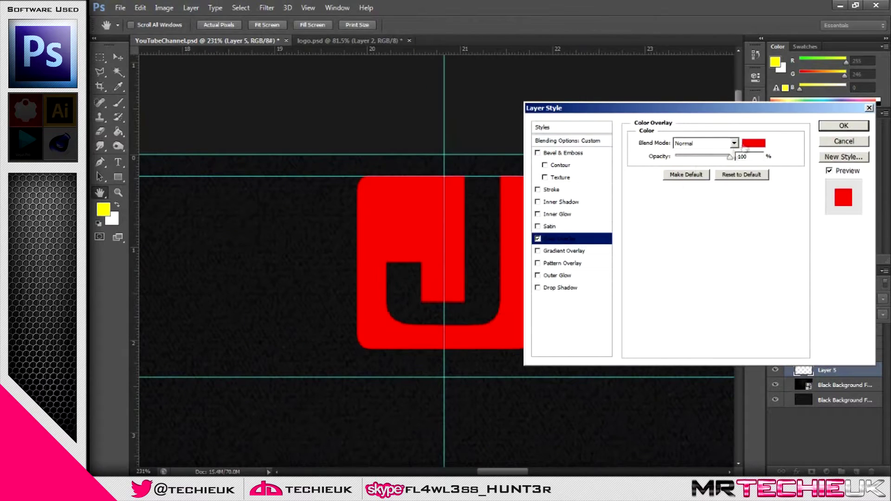
left_click(754, 143)
type("000000")
left_click(524, 96)
left_click_drag(749, 157, 735, 157)
type("30")
Step: Add a black stroke and a black Normal-mode inner glow with 100% opacity, 8% choke, 30 px size and 100% range to the logo
left_click(553, 190)
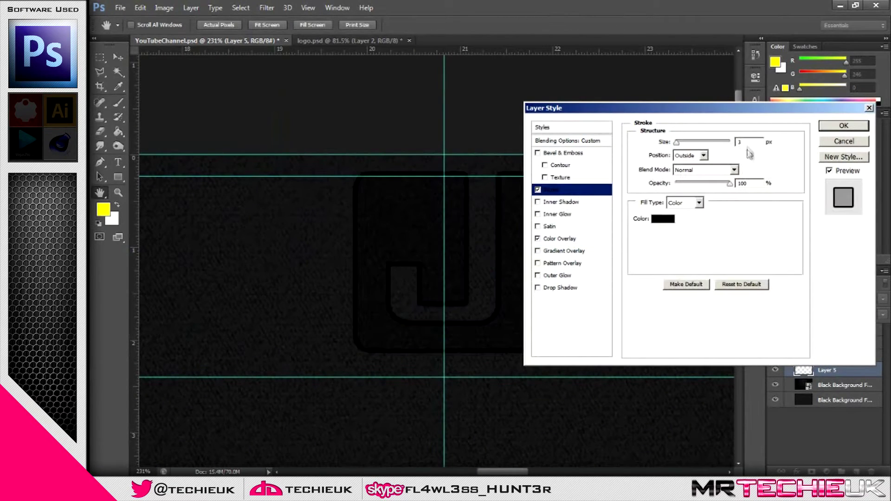
left_click(555, 214)
left_click(706, 143)
left_click(689, 153)
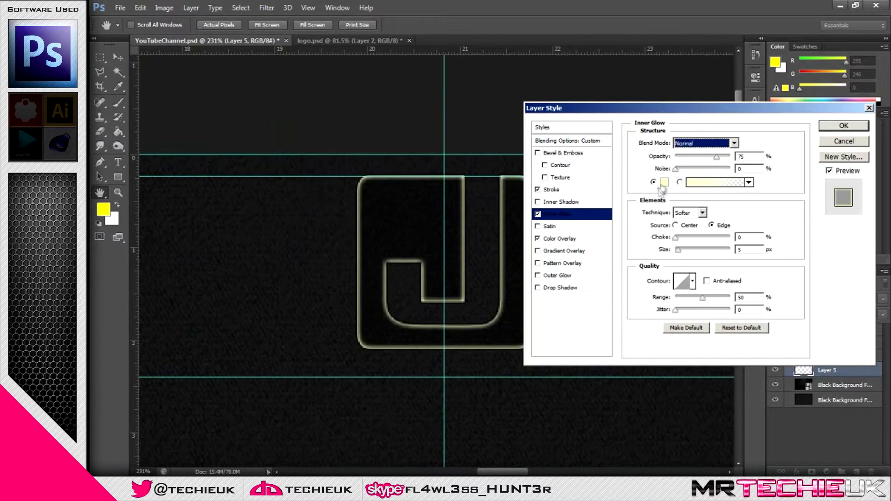
left_click(664, 182)
type("000000")
left_click(525, 96)
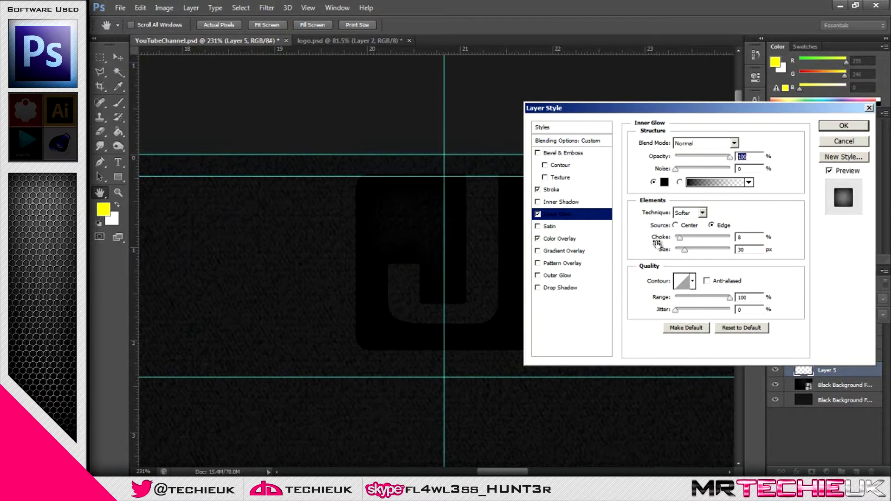
Step: Add a white (ffffff) outer glow in Normal mode to the logo, with a larger size and a 100% range
left_click(555, 275)
left_click(705, 143)
left_click(686, 153)
left_click(664, 183)
type("ffffff")
left_click(524, 96)
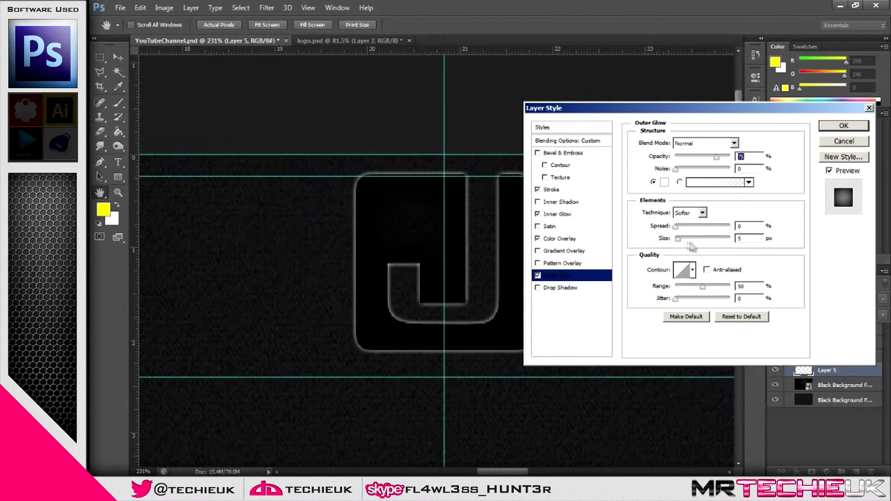
left_click_drag(678, 239, 685, 233)
left_click_drag(717, 158, 739, 157)
left_click_drag(703, 288, 738, 288)
left_click_drag(685, 239, 710, 238)
Step: Readjust the logo's inner glow opacity and apply the layer style without an inner shadow
left_click_drag(729, 157, 691, 160)
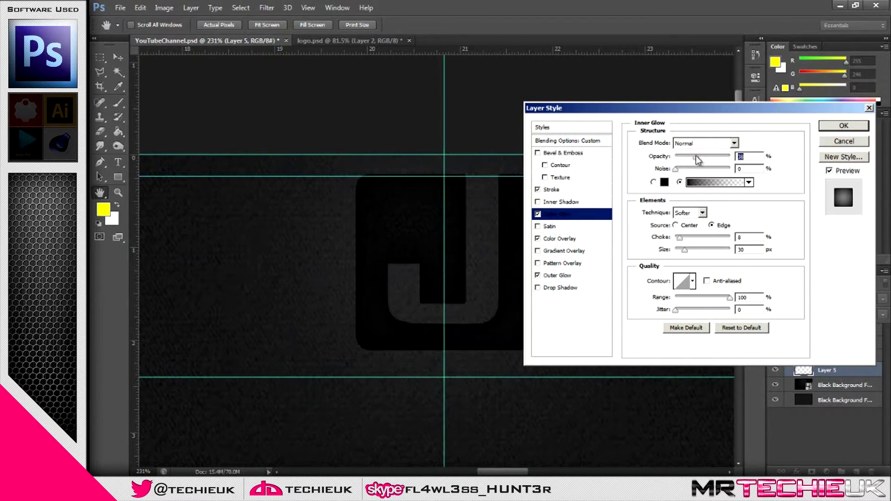
left_click(559, 238)
left_click(557, 214)
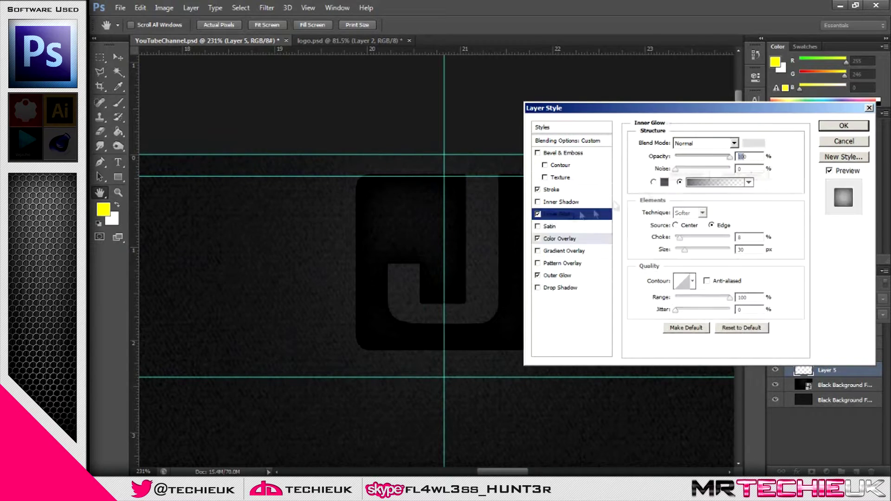
left_click_drag(715, 157, 728, 158)
left_click(554, 202)
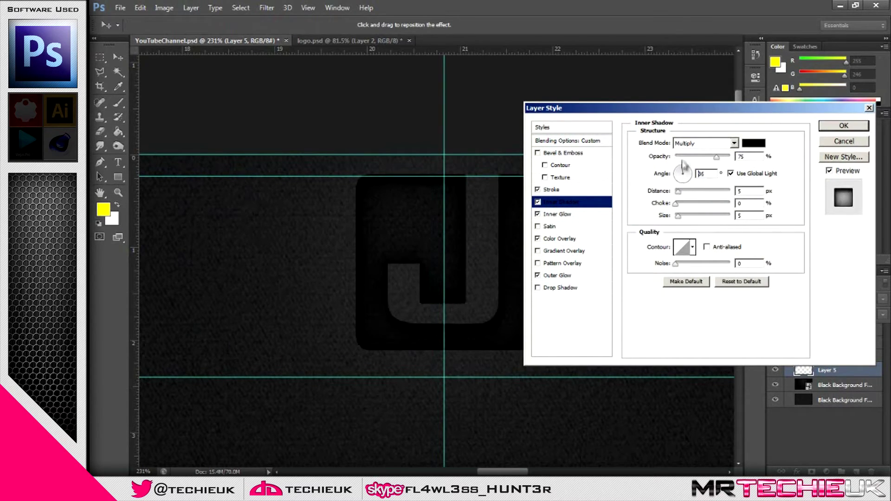
key("Escape")
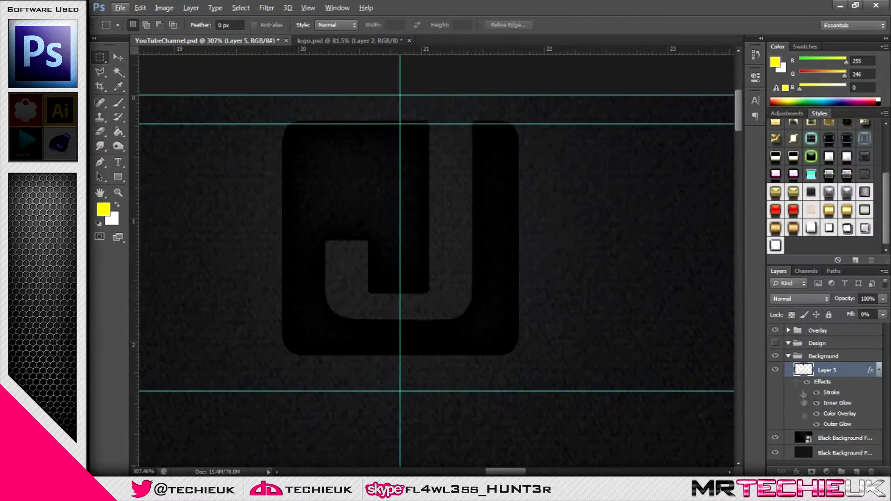
Step: Switch from the browser back to Photoshop and hide the SECOND LINE icons in the PLAIN group of GamerIcons.psd
scroll(588, 231, "down", 3)
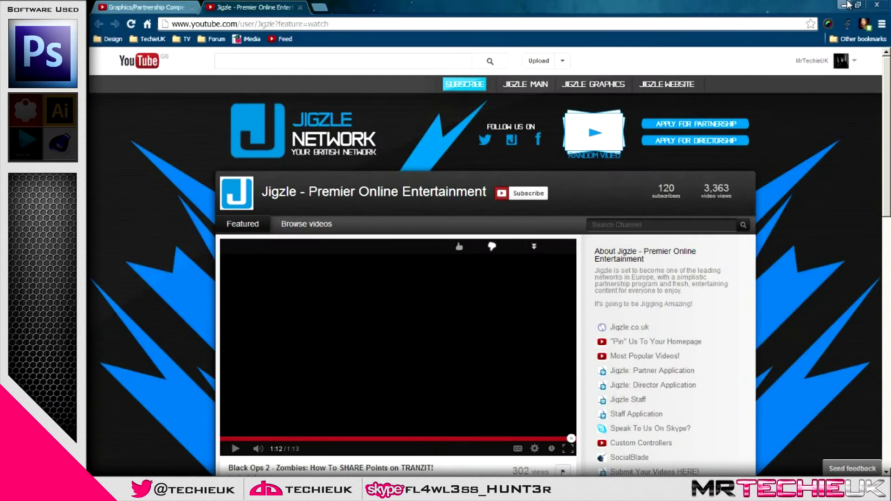
left_click(847, 4)
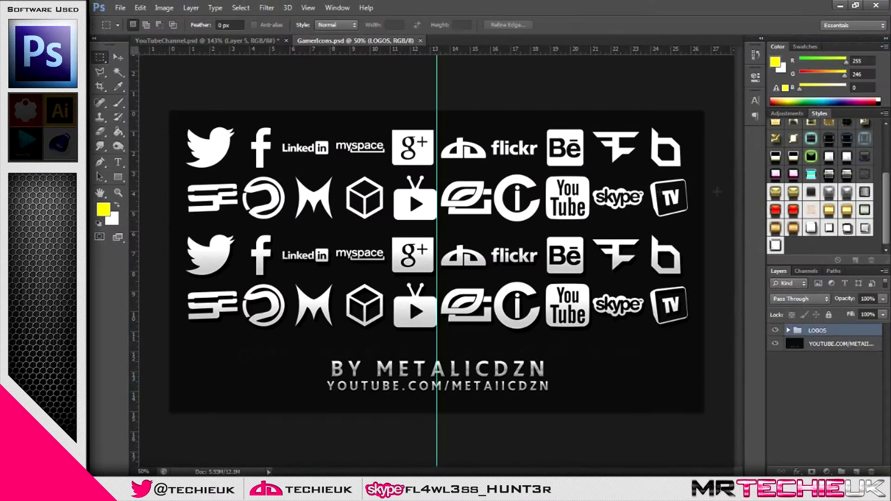
left_click(789, 330)
left_click(776, 331)
left_click(775, 331)
left_click(797, 343)
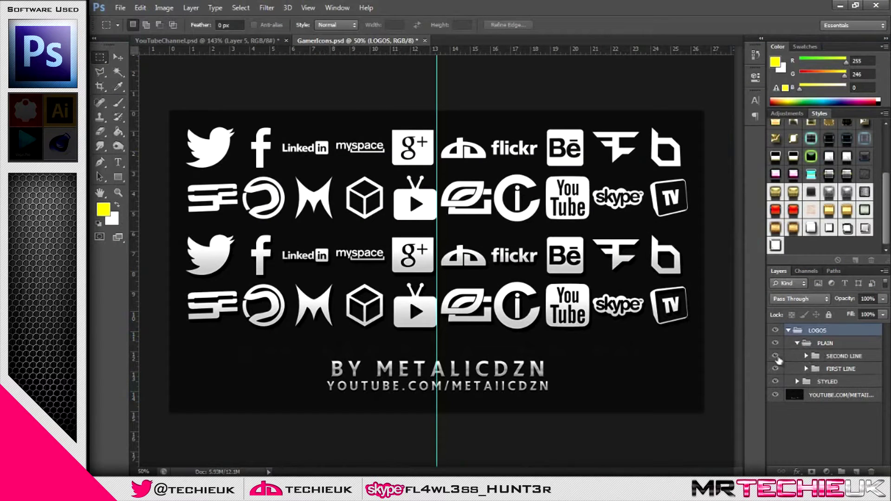
left_click(776, 357)
Step: Copy the FACEBOOK and TWITTER layers from the FIRST LINE group into YouTubeChannel.psd
left_click(806, 369)
scroll(836, 404, "down", 4)
left_click(846, 417)
left_click(846, 430, "ctrl")
left_click(114, 57)
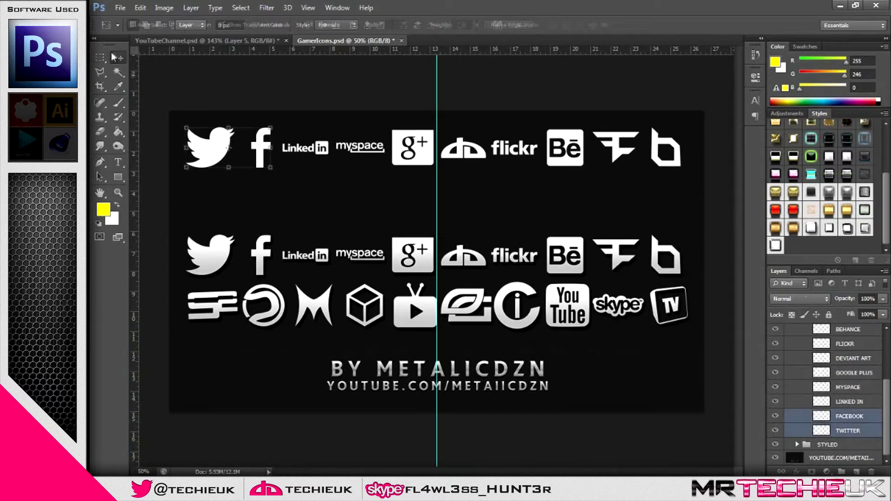
left_click_drag(227, 148, 627, 228)
Step: Apply the J logo's layer style to both social icons, then scale them to about 37% and place them just right of the logo
right_click(836, 400)
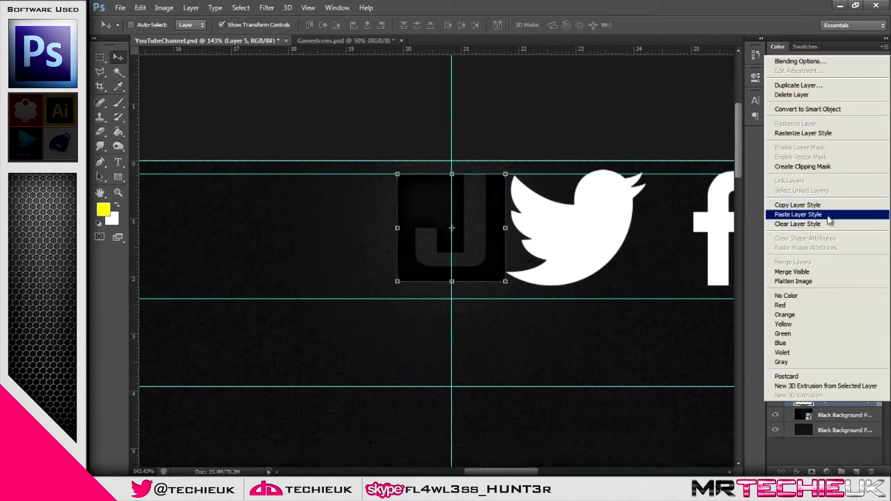
left_click(829, 215)
left_click_drag(501, 168, 574, 216)
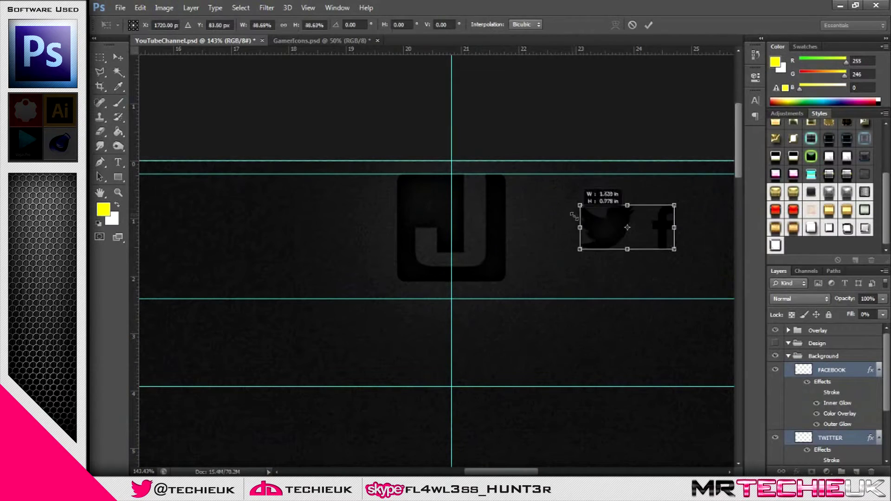
left_click_drag(619, 235, 564, 234)
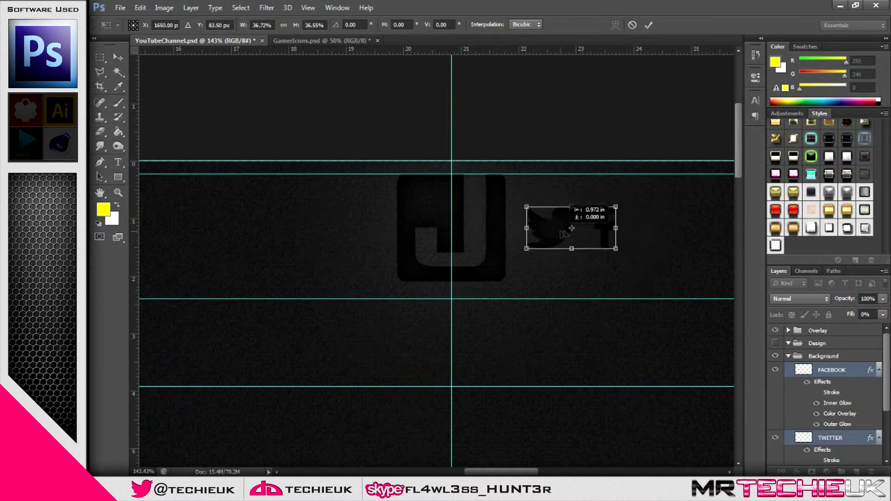
key("Return")
Step: Select a rectangle about 5.24 by 3.17 in around the social icons and fill it with yellow on a new layer
scroll(568, 232, "right", 5)
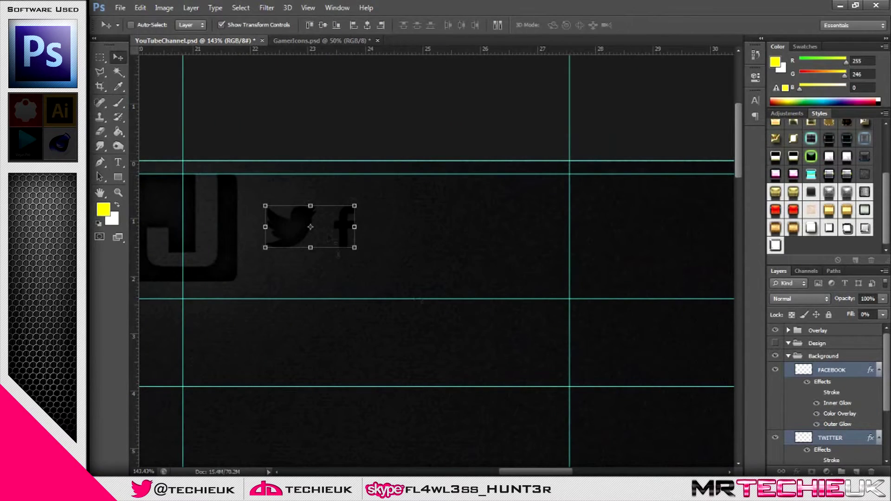
scroll(297, 221, "up", 2)
key("m")
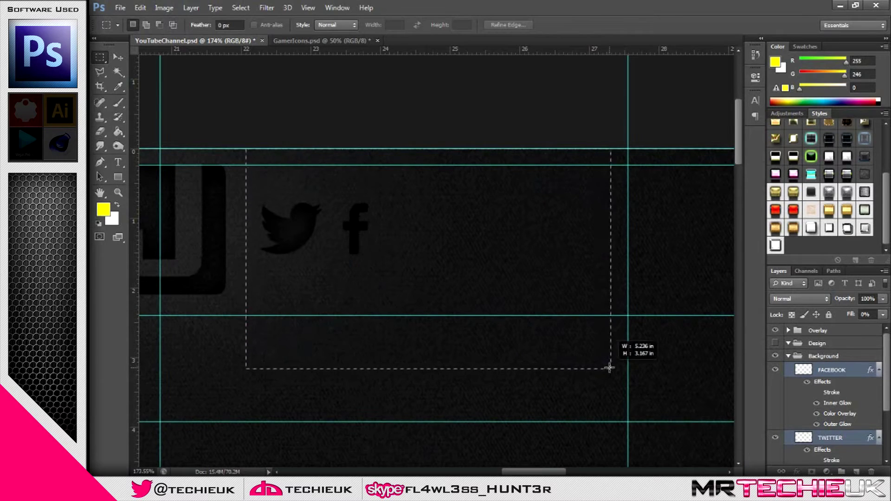
left_click(118, 132)
left_click(470, 188)
left_click(473, 187)
left_click(880, 438)
left_click(880, 370)
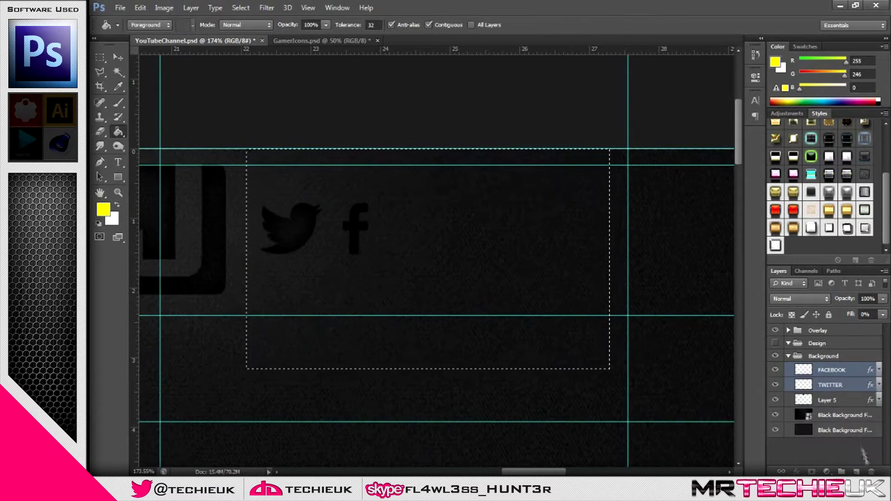
left_click(857, 472)
left_click(585, 250)
Step: Apply the copied logo layer style to the filled rectangle and clear the selection
right_click(828, 371)
left_click(793, 182)
left_click(100, 58)
left_click(337, 94)
left_click(486, 190)
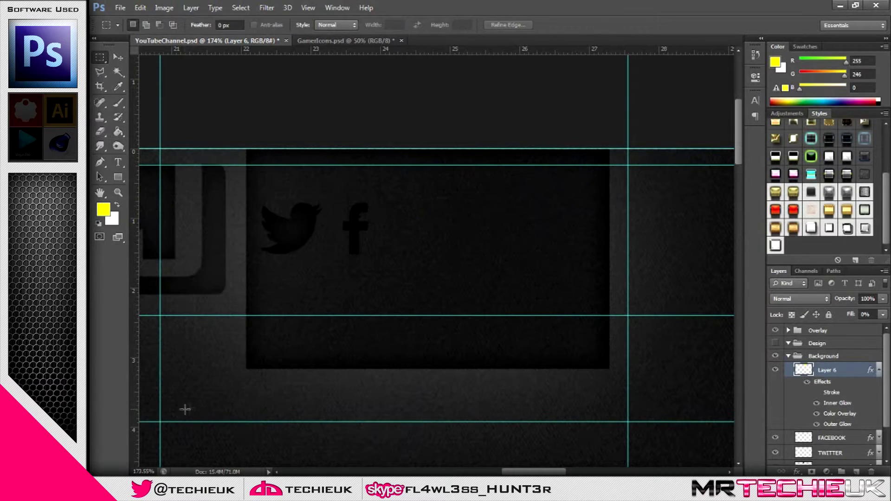
Step: Delete the part of the rectangle that extends below the guide under the icons
left_click_drag(184, 411, 630, 317)
key("Delete")
key("ctrl+d")
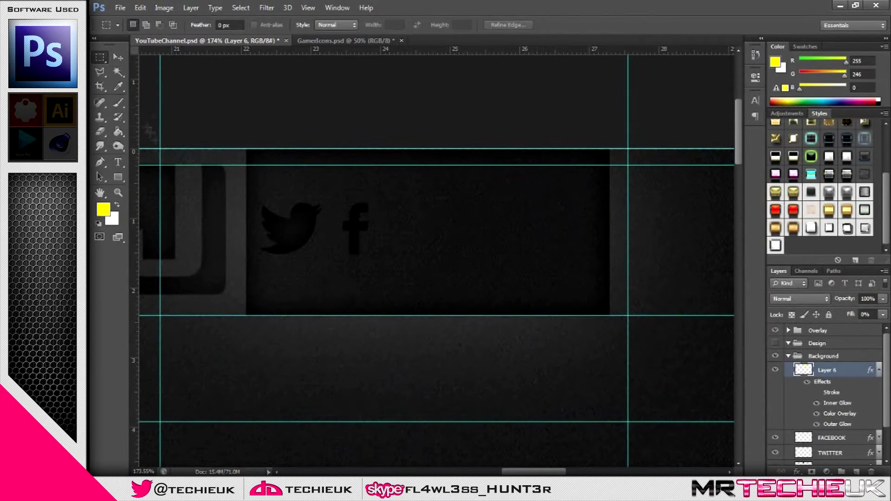
Step: Duplicate the trimmed rectangle layer, hide the duplicate and make the original Layer 6 active
left_click(880, 370)
key("ctrl+j")
left_click(775, 370)
left_click(821, 385)
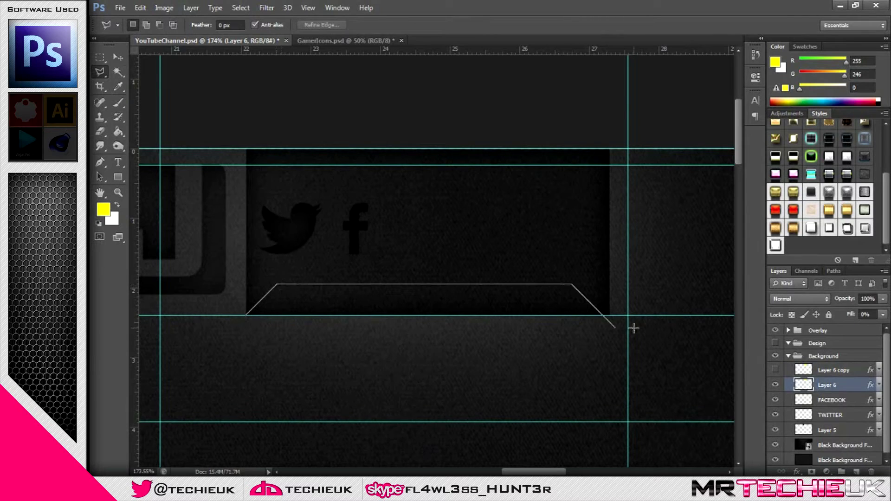
Step: Cut Layer 6 down to a thin trapezoid strip with slanted ends along the guide below the icons, using a polygonal selection
left_click(193, 374)
left_click(210, 377)
left_click(246, 316)
key("Delete")
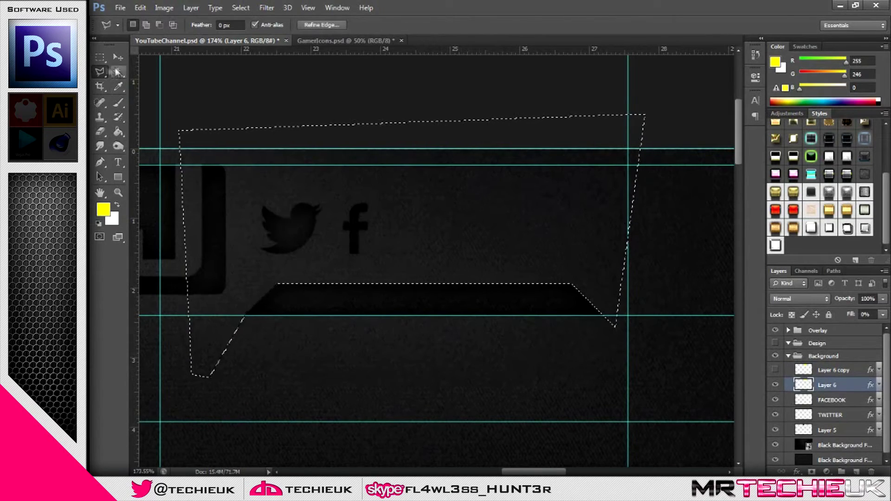
left_click(100, 57)
key("ctrl+d")
Step: Show the Layer 6 copy strip, flip it vertically and move it up to the canvas's top edge above the icons
left_click(831, 370)
left_click(775, 370)
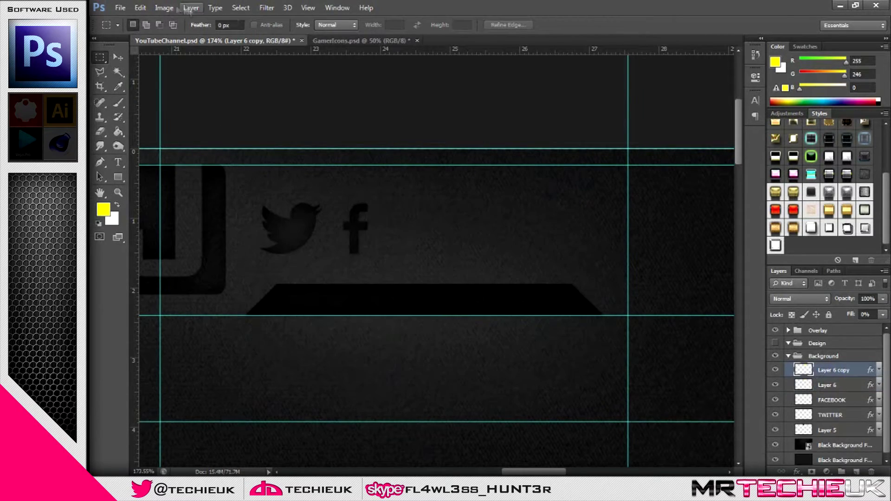
left_click(140, 7)
left_click(344, 322)
left_click(122, 60)
left_click_drag(279, 293, 279, 158)
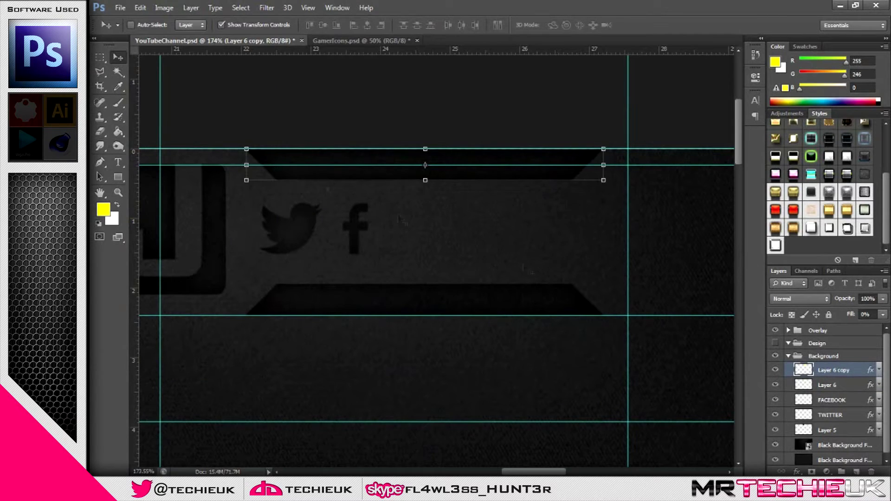
Step: Duplicate the Layer 6 and Layer 6 copy strips and place the copies on the other side of the J logo, along the same guides
left_click(834, 389, "ctrl")
key("ctrl+j")
left_click_drag(537, 175, 186, 175)
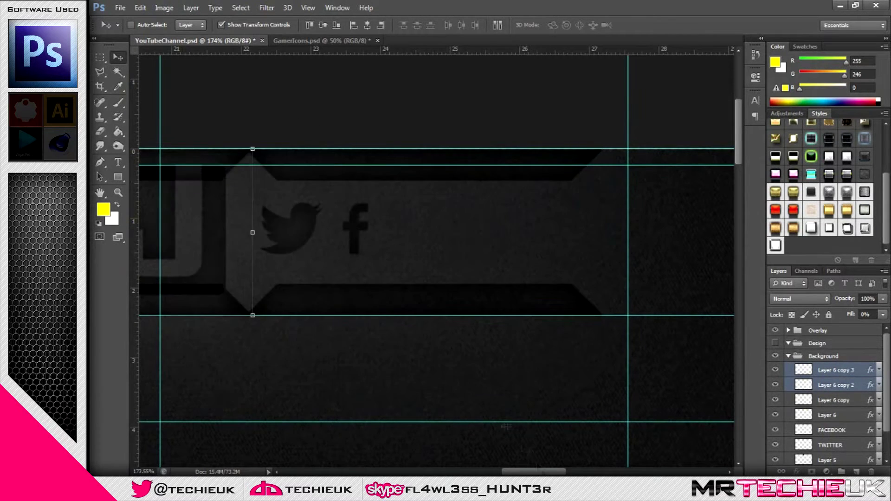
scroll(488, 339, "left", 5)
scroll(534, 328, "down", 4)
scroll(538, 243, "up", 1)
left_click_drag(539, 244, 348, 212)
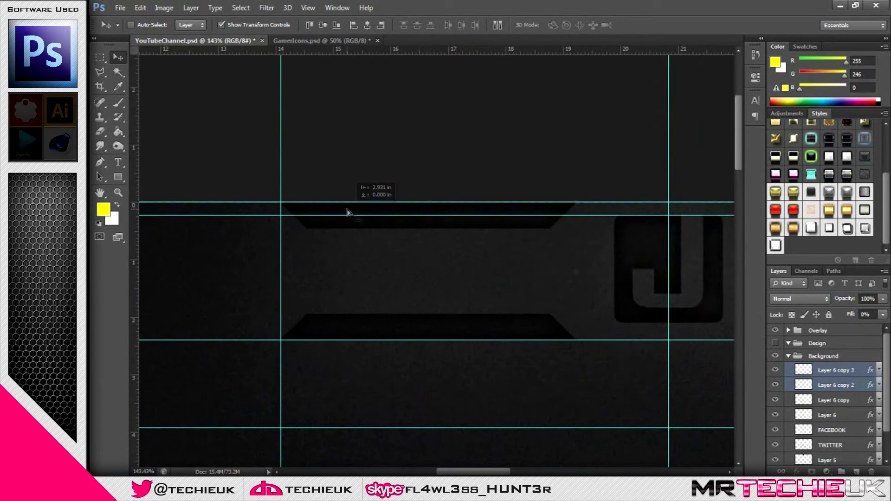
key("Left")
key("Left")
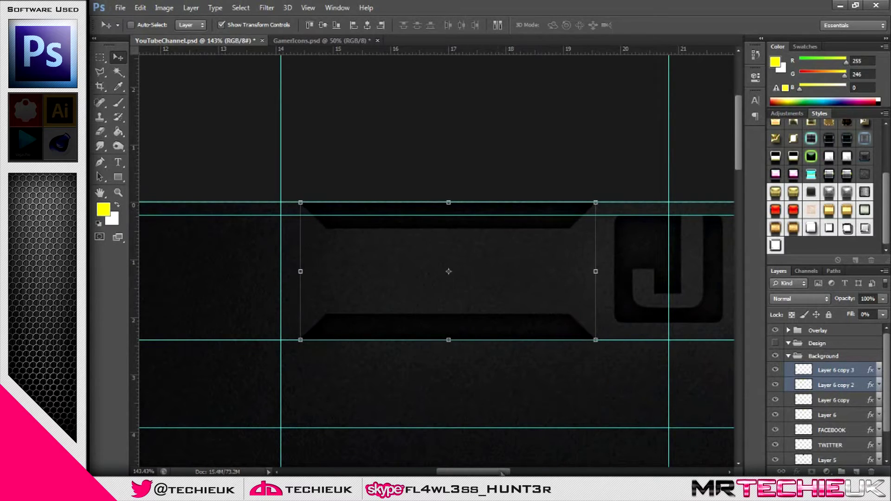
Step: Nudge the original strips around the social icons, Layer 6 and Layer 6 copy, slightly to the right
left_click_drag(500, 472, 560, 472)
left_click(826, 402)
left_click(828, 414, "ctrl")
key("Right")
key("Right")
left_click(119, 71)
left_click(299, 119)
key("Return")
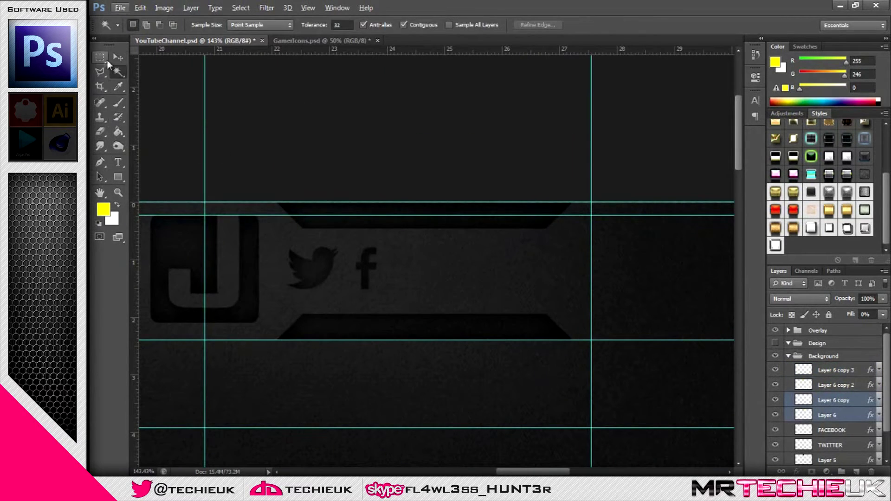
left_click(101, 57)
left_click(395, 106)
left_click(480, 188)
scroll(476, 226, "down", 3)
scroll(308, 267, "up", 3)
scroll(501, 244, "up", 4)
left_click_drag(461, 231, 374, 216)
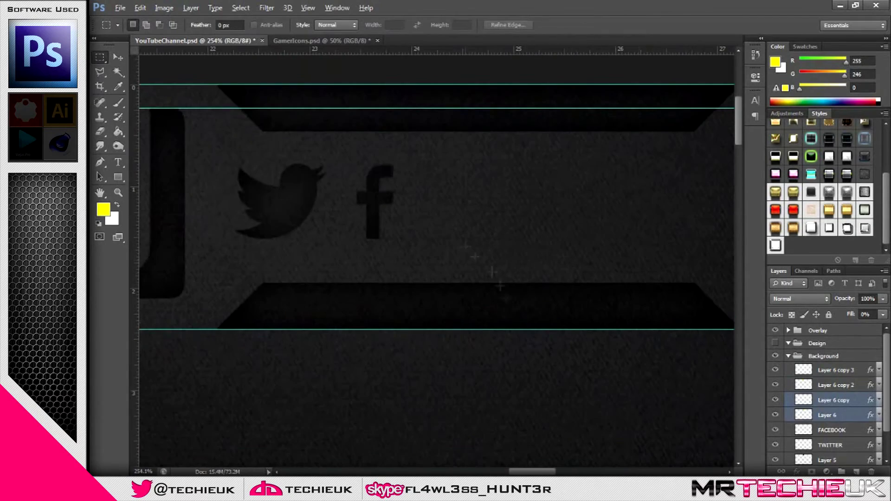
scroll(461, 230, "down", 3)
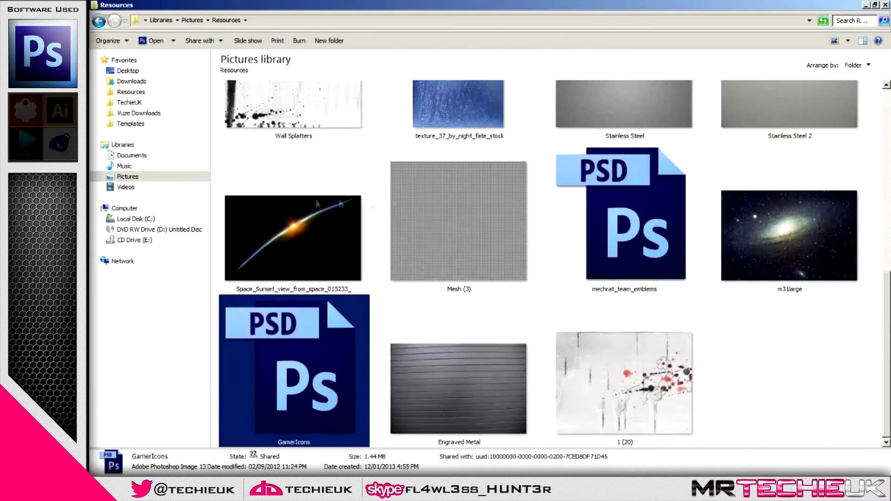
Step: Place the Grunge Metal texture from File Explorer's Resources > Grunge folder, centred horizontally against the canvas's top edge
scroll(448, 327, "up", 5)
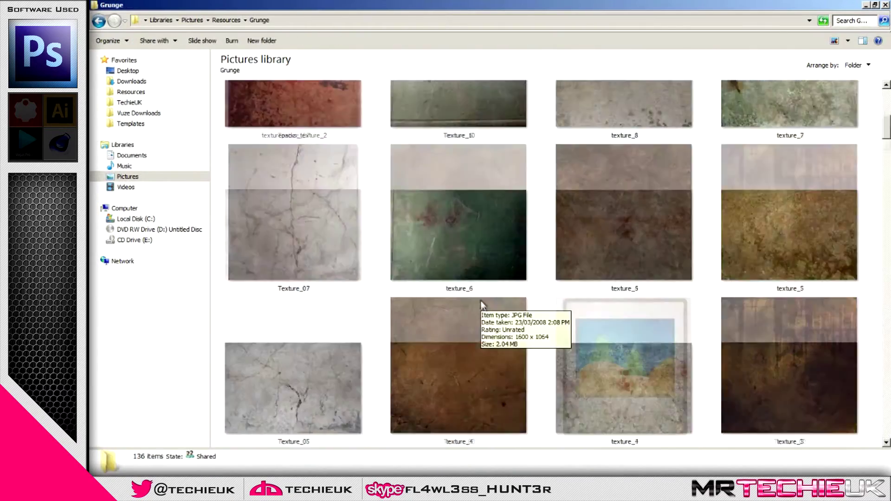
scroll(655, 267, "down", 15)
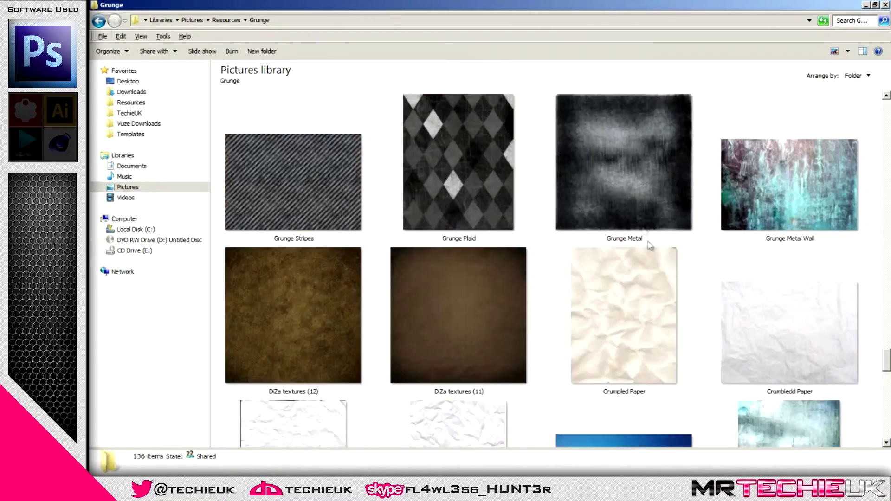
left_click(650, 246)
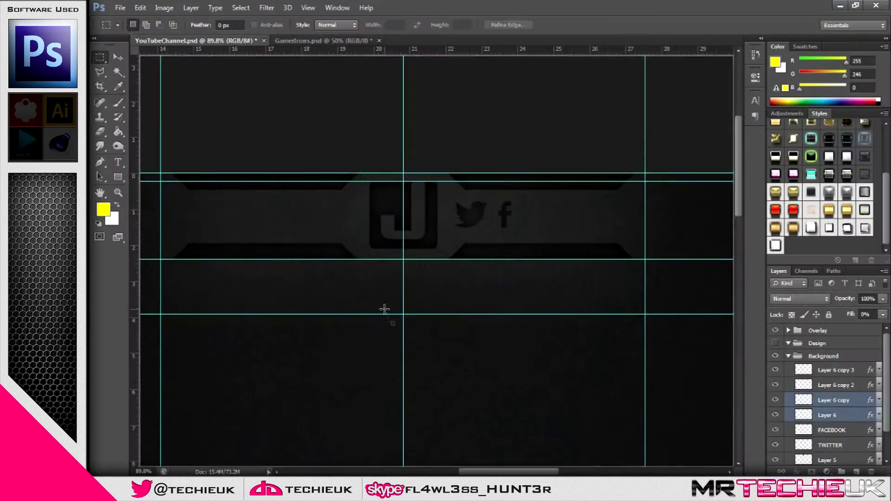
left_click_drag(384, 313, 453, 381)
scroll(452, 382, "down", 5)
left_click_drag(513, 275, 534, 294)
left_click_drag(505, 204, 506, 214)
key("Return")
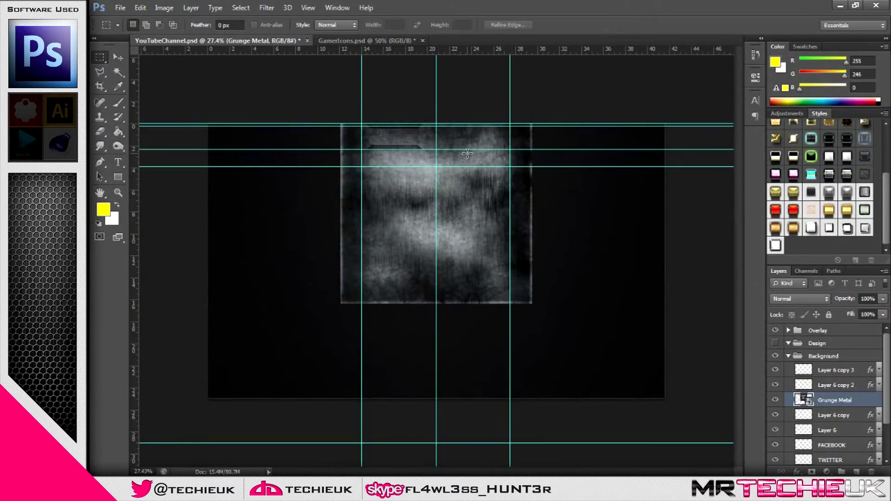
Step: Move the Grunge Metal layer to the top of the Background group, above Layer 6 copy 3
scroll(455, 158, "up", 5)
left_click_drag(836, 400, 830, 365)
scroll(478, 185, "up", 4)
scroll(420, 184, "down", 4)
Step: Try the blending modes from Darken through Difference on the Grunge Metal layer
left_click(807, 299)
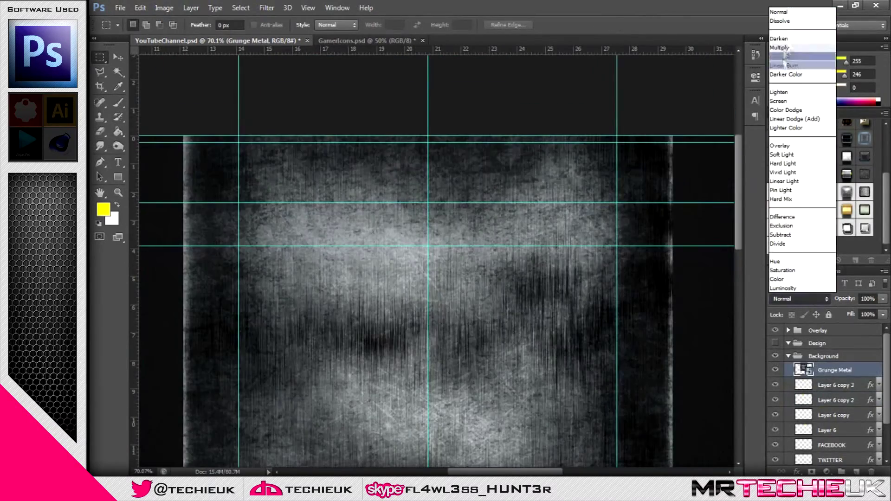
left_click(790, 39)
key("Down")
key("Down")
key("Down")
key("Down")
key("Down")
key("Down")
key("Down")
key("Down")
key("Down")
key("Down")
key("Down")
key("Down")
key("Down")
key("Down")
key("Down")
key("Down")
key("Down")
key("Down")
key("Down")
key("Down")
key("Down")
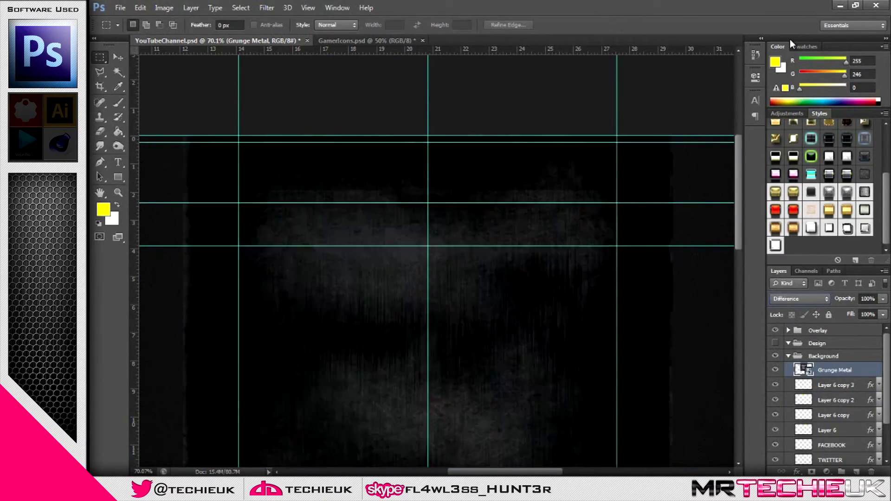
Step: Try the Color and Darken blending modes on the Grunge Metal layer and remove the layer
left_click(799, 299)
left_click(806, 272)
key("Down")
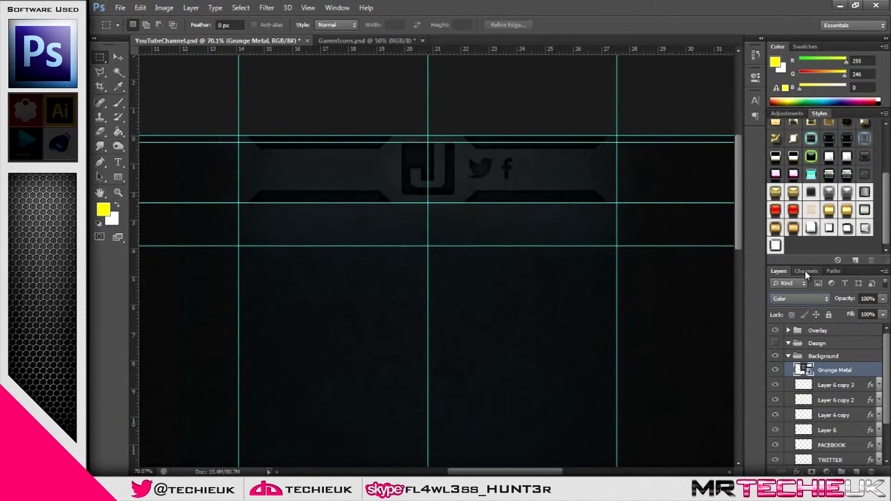
left_click(800, 299)
left_click(798, 37)
key("Down")
key("Up")
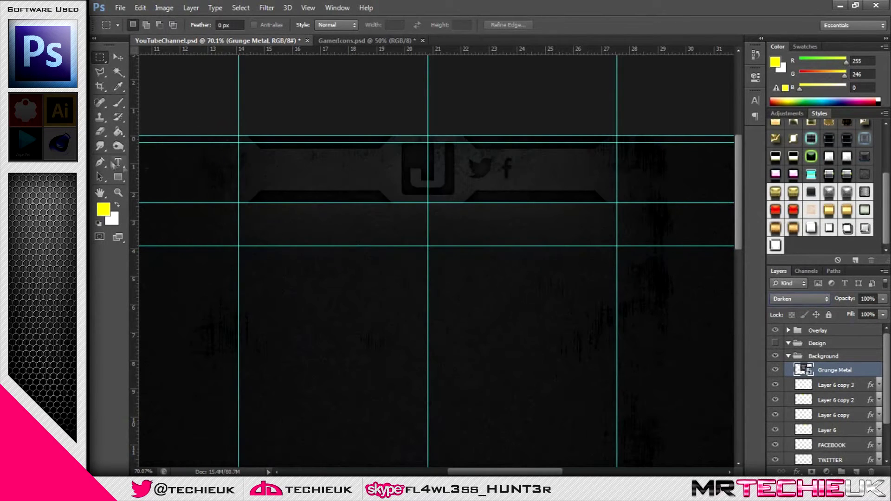
key("Up")
key("Down")
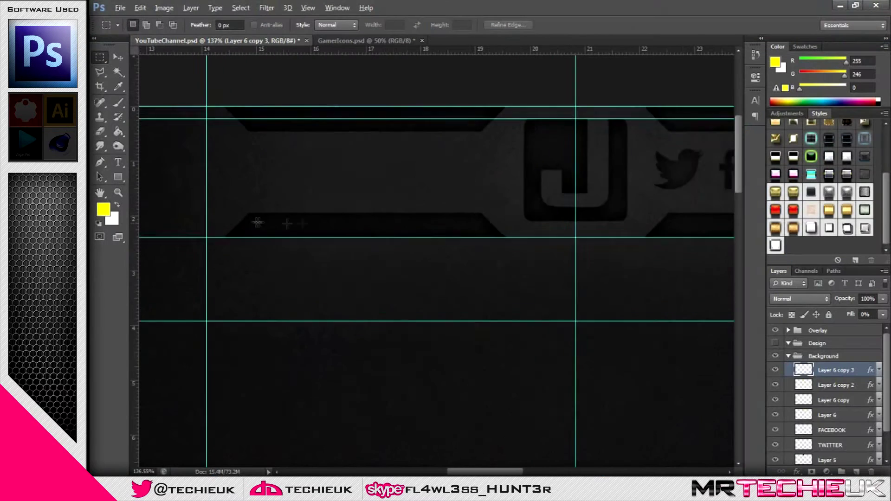
Step: Add the text "APPLY FOR PARTNERSHIP" over the lower-left strip and set its font to BankGothic Md BT
left_click(261, 221)
type("APPLY FOR PARTNERSHIP")
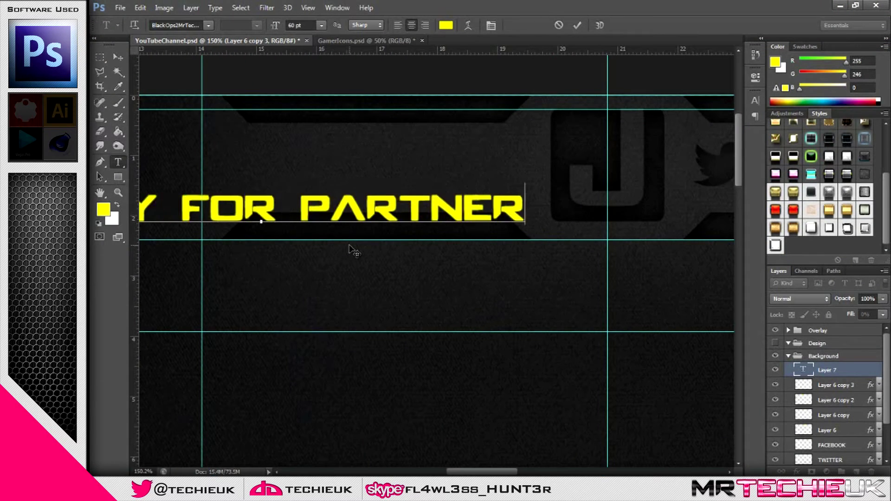
key("ctrl+a")
left_click(209, 25)
scroll(211, 56, "up", 2)
left_click(209, 67)
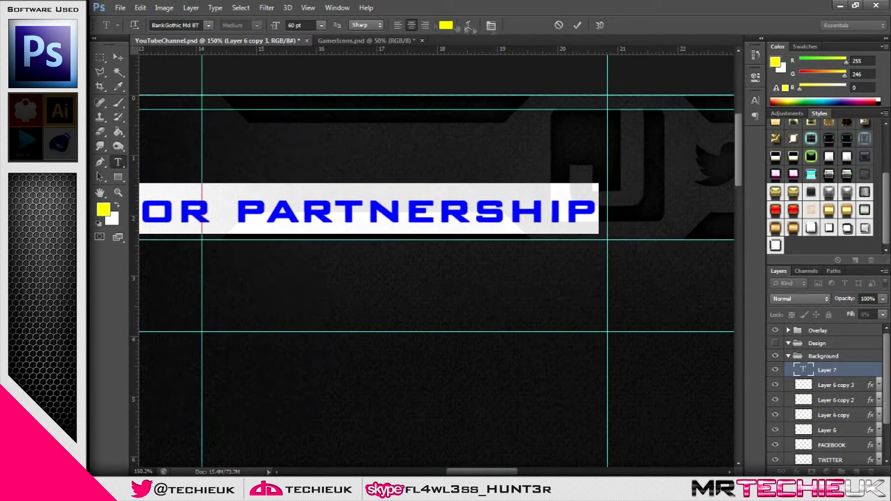
Step: Set the partnership text's tracking to -25 and size to 24 pt, and move it onto the strip below and left of the logo
left_click(755, 101)
left_click(733, 136)
left_click(721, 191)
left_click(733, 136)
left_click(721, 180)
left_click(321, 25)
left_click(304, 126)
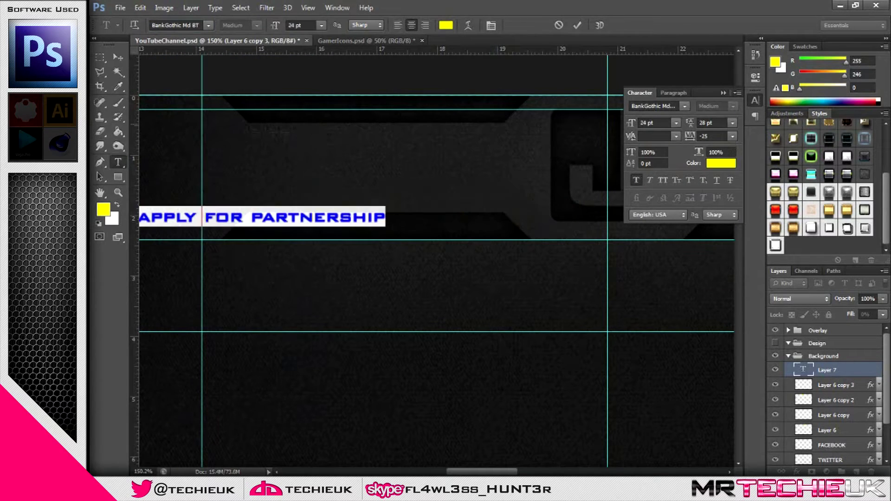
left_click(118, 57)
left_click_drag(270, 236, 399, 229)
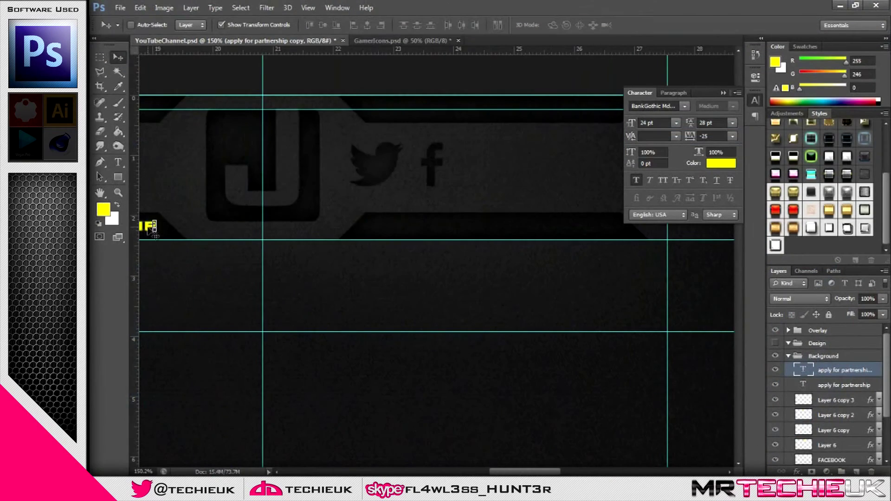
Step: Move the copied text onto the strip below the social icons and change its wording to "APPLY FOR DIRECTORSHIP"
left_click_drag(154, 233, 625, 238)
double_click(803, 370)
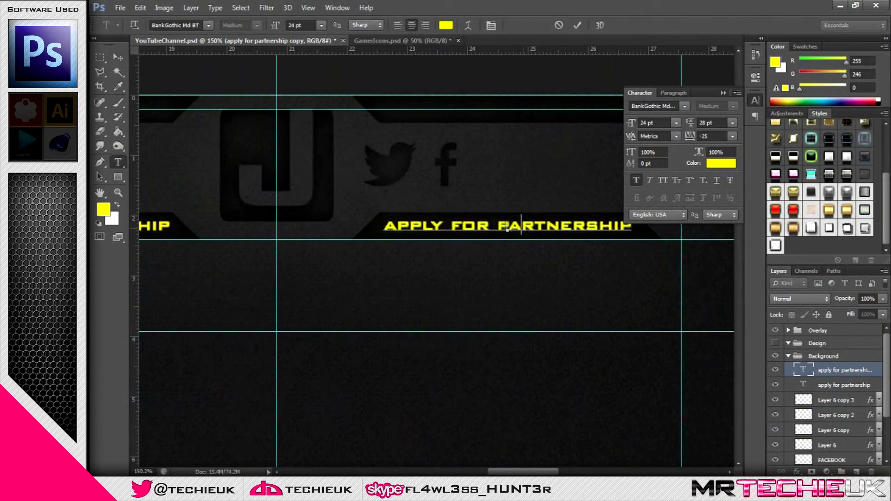
left_click_drag(497, 226, 633, 225)
type("d")
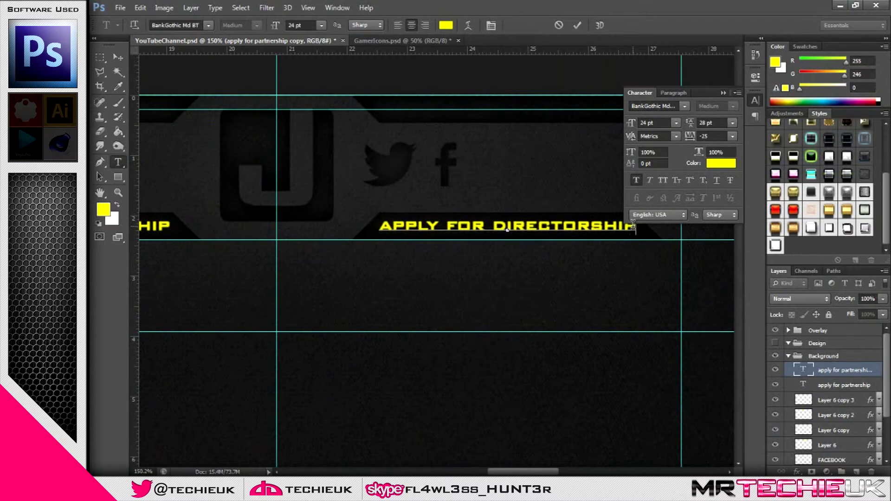
Step: Duplicate the partnership and directorship texts together and move the copies straight up onto the two upper strips
scroll(545, 257, "down", 7)
left_click(118, 57)
left_click(841, 388, "shift")
left_click_drag(464, 240, 464, 178)
scroll(349, 212, "up", 3)
Step: Select the two lower text layers, partnership and directorship, and nudge them up slightly
left_click(821, 399)
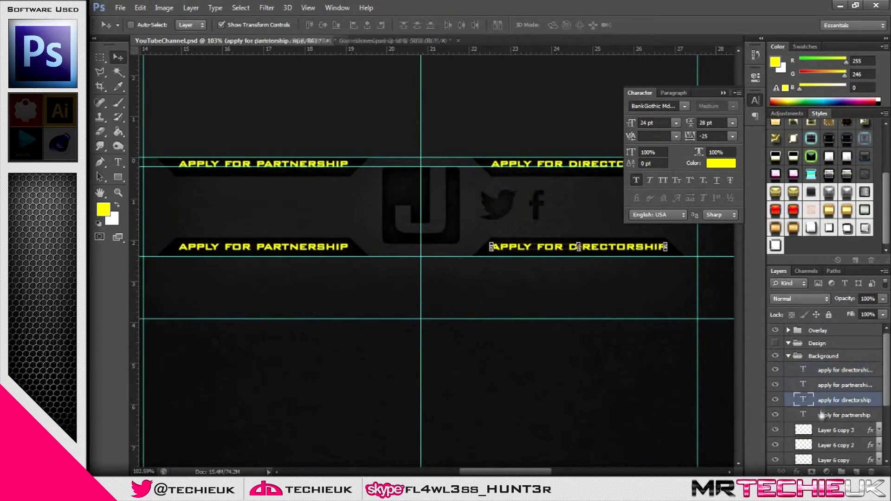
left_click(822, 414, "shift")
key("Up")
key("Up")
key("Up")
key("Up")
key("Up")
key("Up")
key("Up")
key("Up")
key("Up")
key("Up")
key("Up")
key("Up")
Step: Select the two lower strips, Layer 6 and Layer 6 copy 2, and move them up slightly off the guide
left_click(821, 433)
scroll(821, 429, "down", 3)
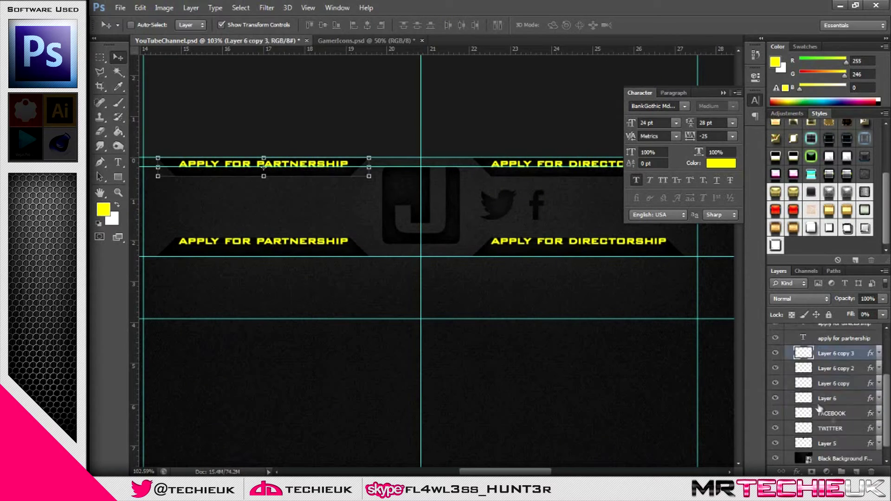
left_click(813, 390)
left_click(820, 403, "shift")
left_click(825, 385, "ctrl")
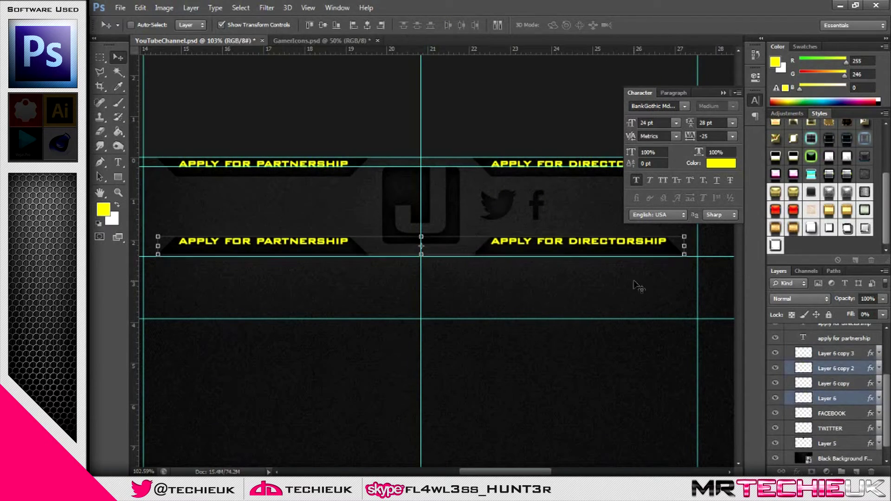
scroll(612, 258, "up", 3)
scroll(445, 220, "down", 5)
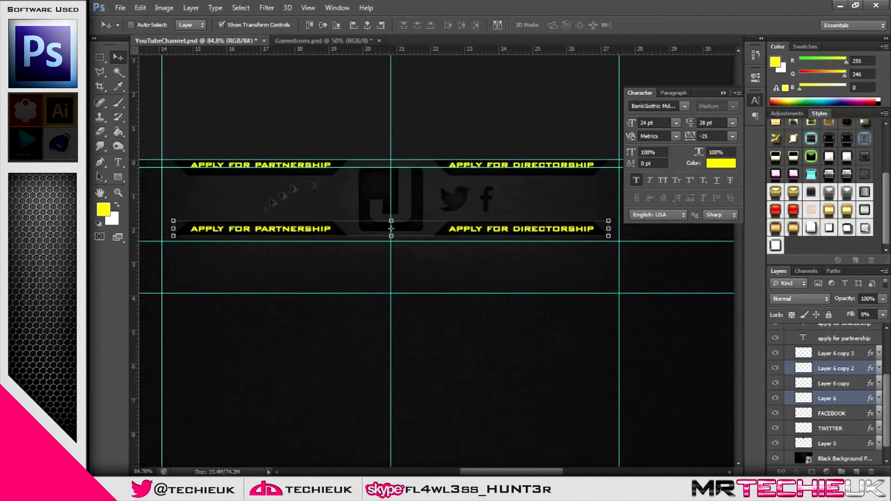
Step: Create a white band on a new layer between the outer vertical guides and trim it to a thin strip above the guide under the logo
left_click(100, 58)
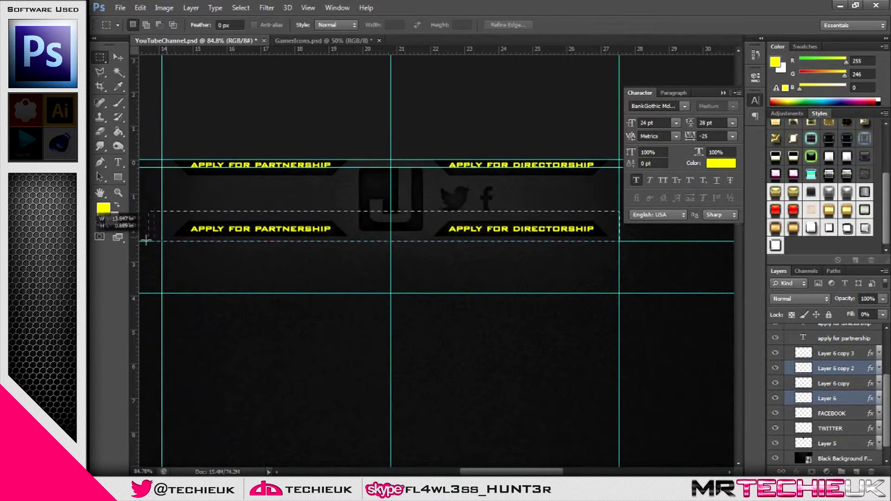
left_click_drag(832, 413, 856, 471)
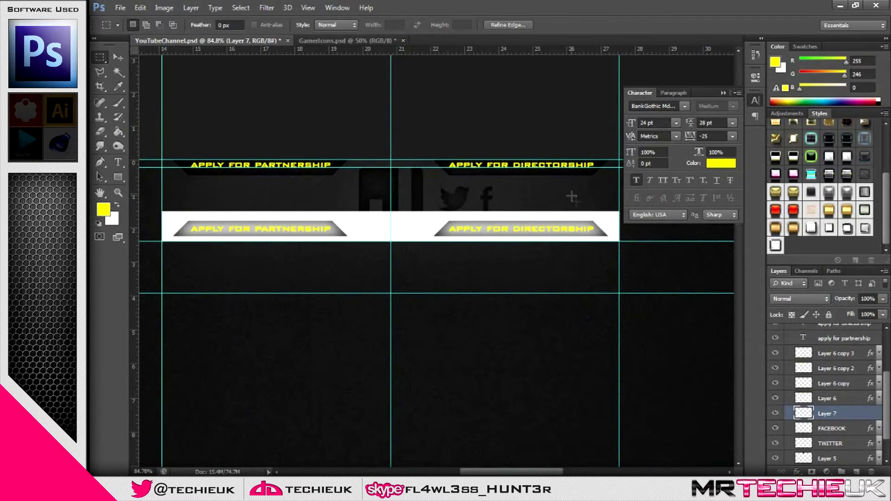
left_click_drag(635, 235, 635, 236)
key("Delete")
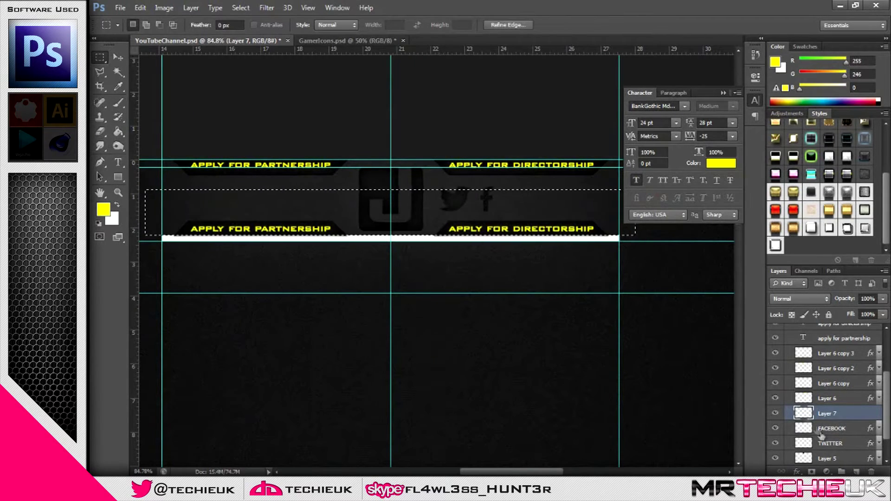
Step: Load the white band's outline as a selection, hide Layer 7, and place Layer 6 copy 2 directly above Layer 6
right_click(804, 414)
left_click(820, 228)
left_click(775, 413)
left_click(803, 402)
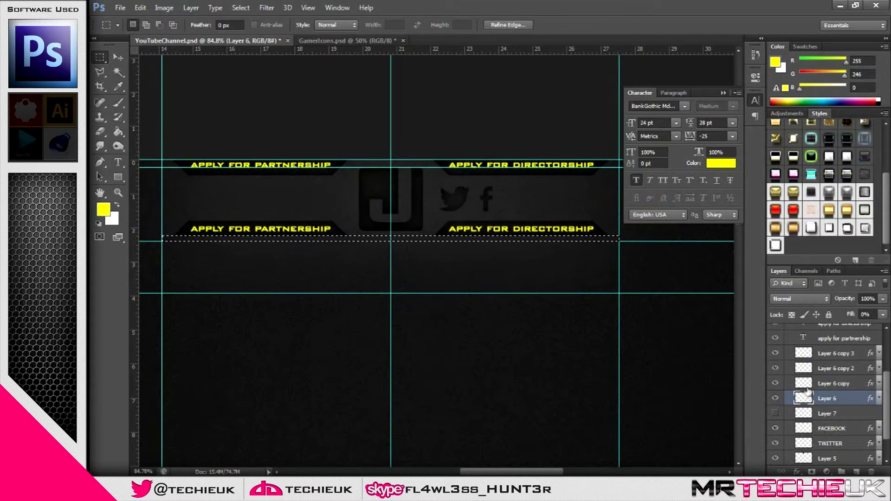
left_click(808, 386)
left_click(776, 385)
Step: Try to merge the Layer 6 and Layer 6 copy 2 strips into one layer
left_click(839, 396, "shift")
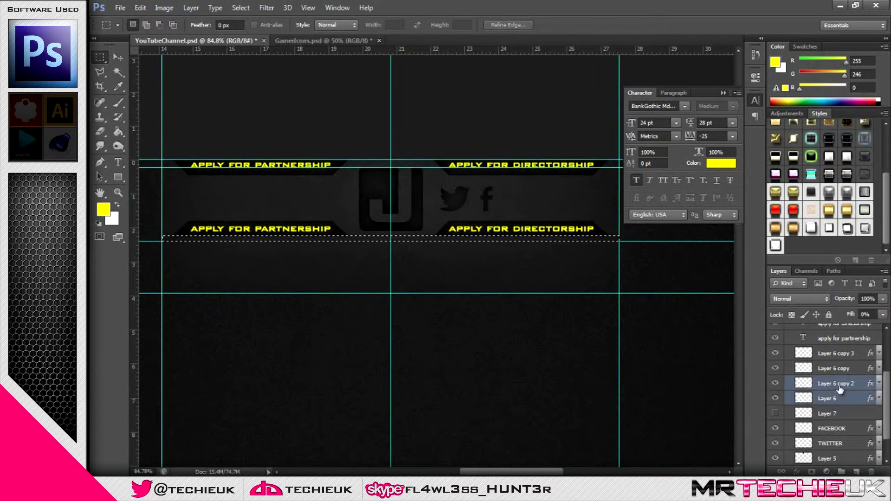
right_click(839, 397)
left_click(831, 246)
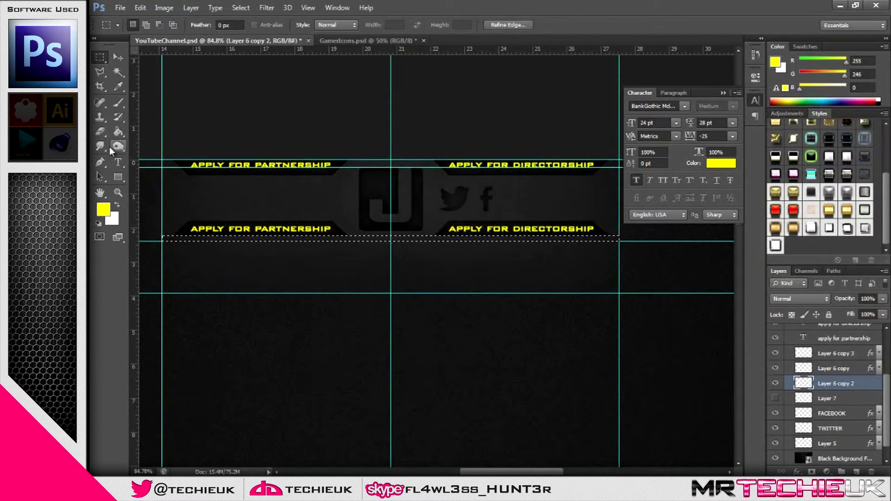
key("ctrl+z")
Step: Fill the selected thin band on Layer 6 to join the lower strips along the guide, and clear the selection
key("b")
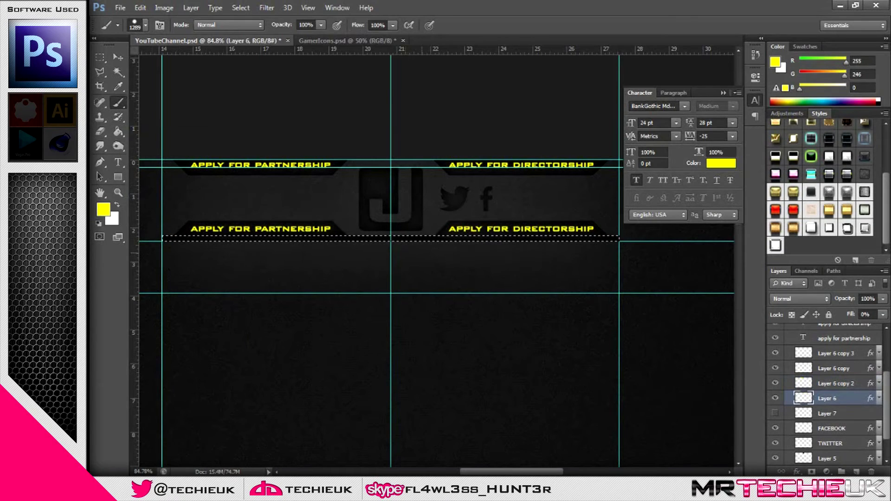
key("w")
key("ctrl+d")
Step: Select the band's corner at the outer left guide with the Polygonal Lasso and trim it off Layer 6
key("l")
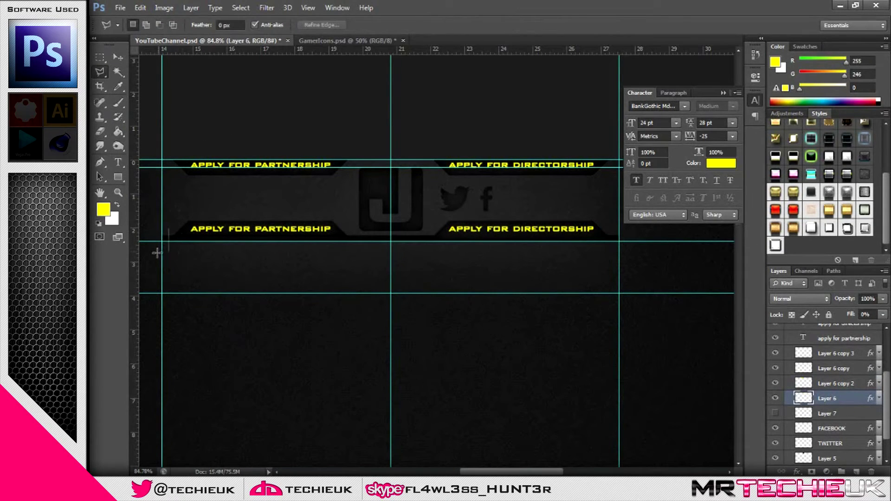
left_click(281, 160)
left_click(414, 221)
double_click(301, 294)
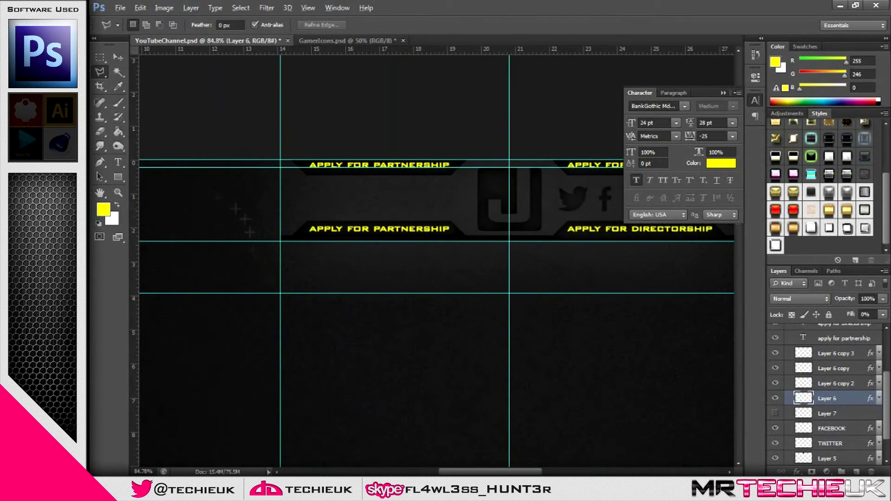
scroll(262, 236, "up", 3)
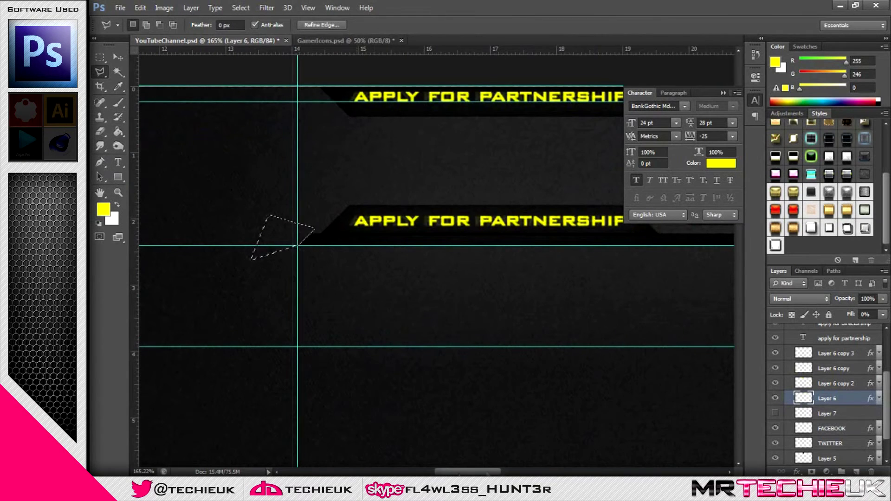
scroll(475, 248, "right", 10)
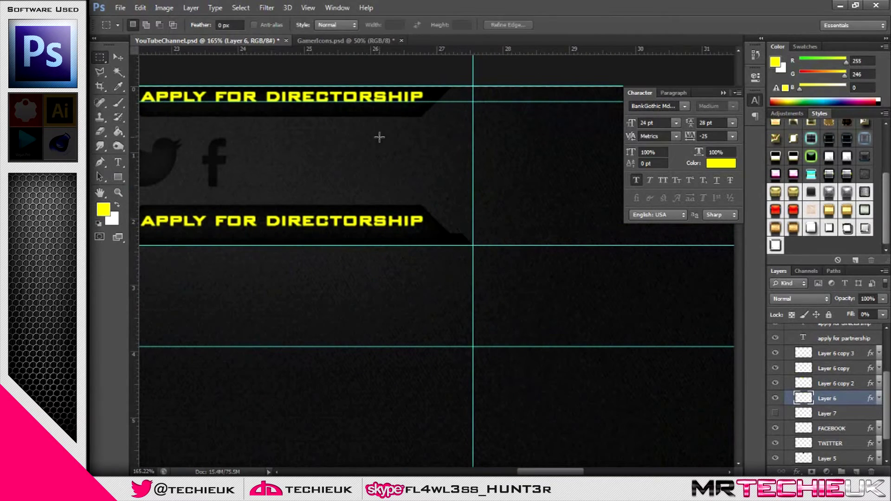
Step: Load the outline of Layer 6 copy 2 as a selection, hide that layer, and make Layer 6 active
scroll(380, 137, "down", 1)
scroll(379, 137, "left", 6)
scroll(835, 392, "down", 1)
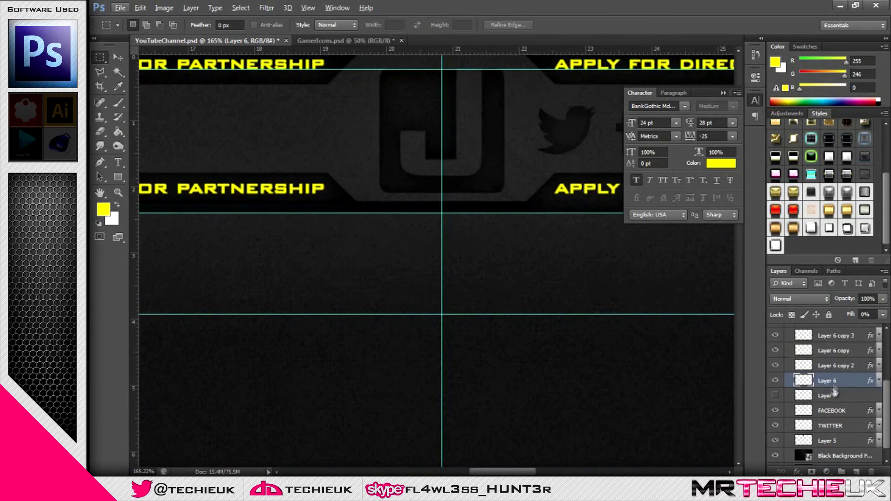
left_click(775, 365)
left_click(775, 366)
right_click(804, 366)
left_click(800, 183)
left_click(776, 366)
left_click(806, 381)
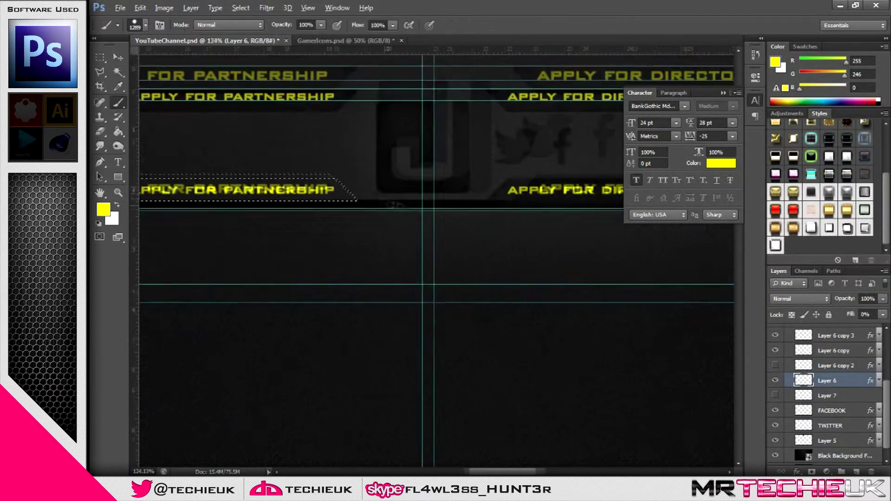
Step: Paint the selected strip shape into Layer 6, clear the selection, and delete Layer 6 copy 2
scroll(397, 204, "down", 2)
left_click(325, 195)
key("m")
left_click(420, 212)
scroll(464, 213, "up", 2)
left_click(807, 367)
key("Delete")
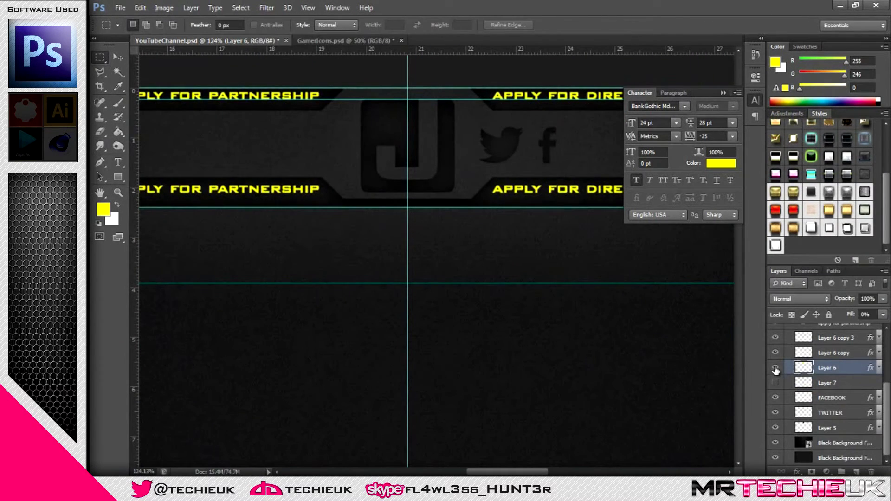
Step: Add a Color Overlay in cyan-blue 00c6ff to the lower "apply for partnership" text layer
scroll(471, 231, "down", 3)
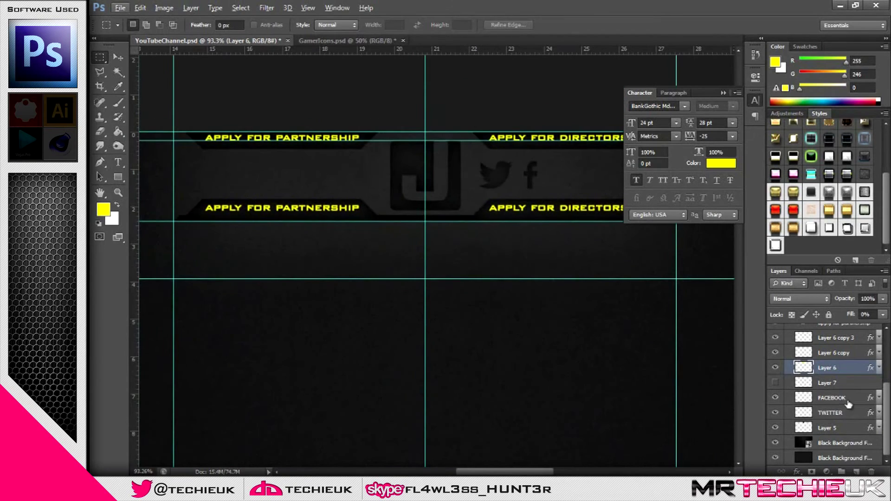
scroll(296, 203, "up", 1)
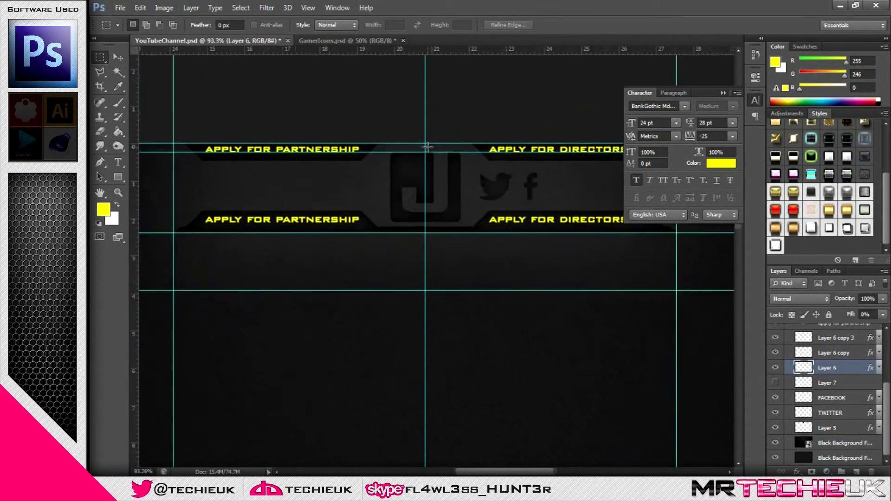
scroll(824, 379, "up", 1)
scroll(823, 379, "up", 1)
left_click(871, 375)
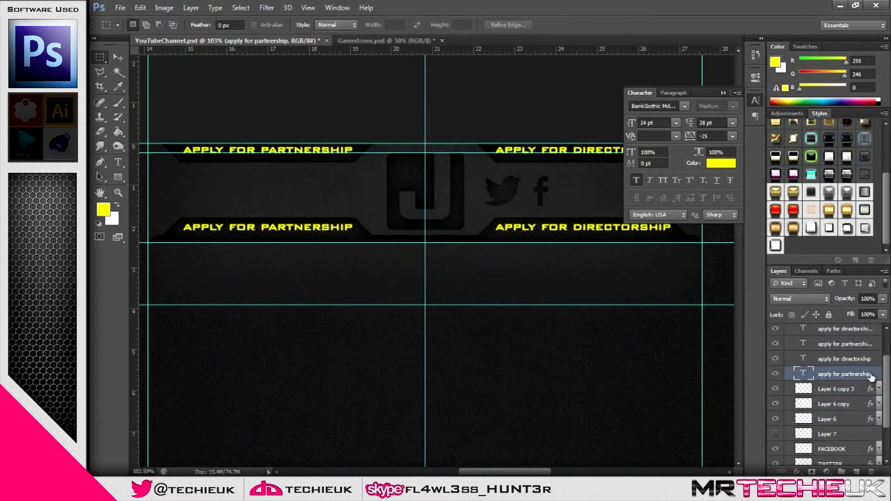
scroll(160, 215, "up", 7)
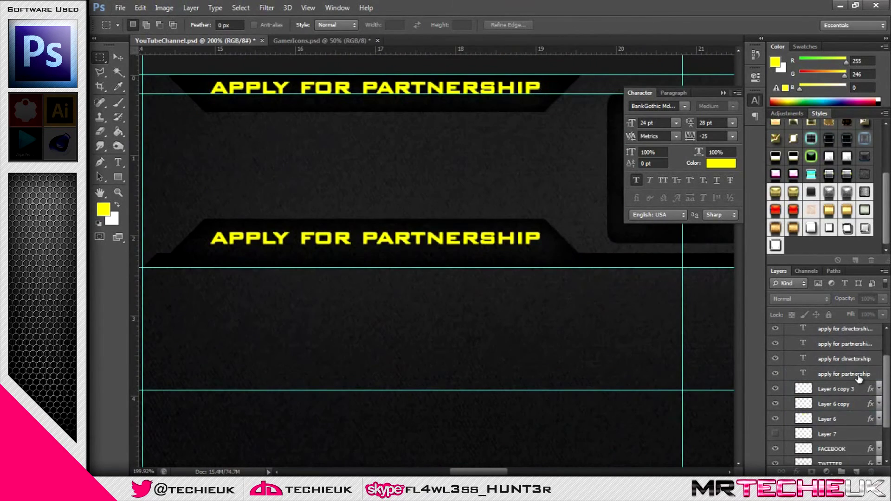
double_click(844, 374)
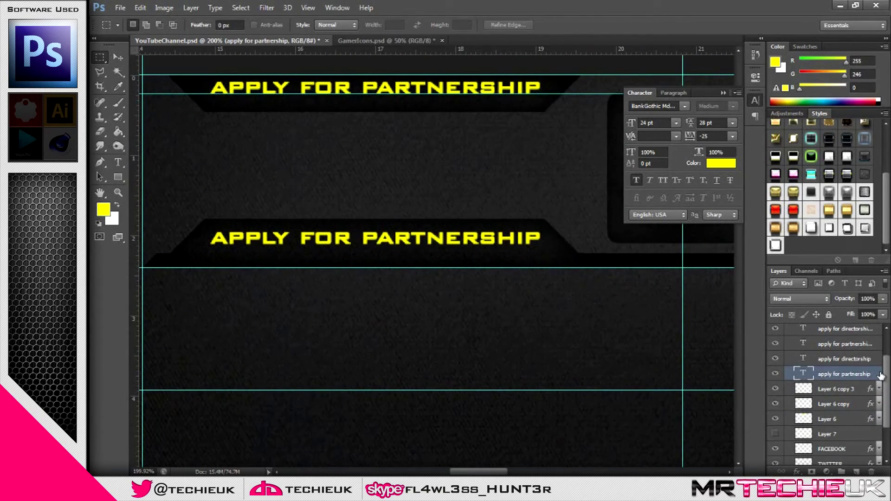
double_click(881, 375)
left_click(558, 238)
left_click(754, 143)
left_click(345, 109)
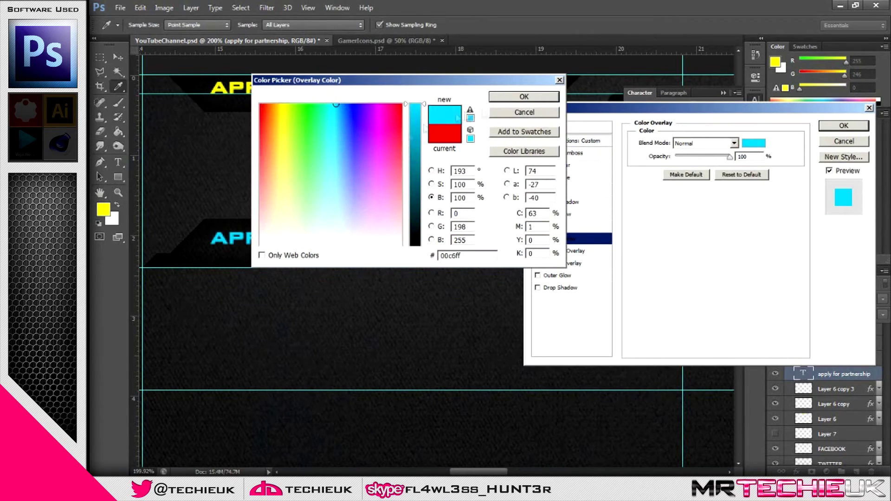
left_click(525, 96)
Step: Add a blue Inner Glow to the text with Normal blending, 100% opacity, 4 px size and 100% range
left_click(557, 214)
left_click(664, 182)
left_click(499, 98)
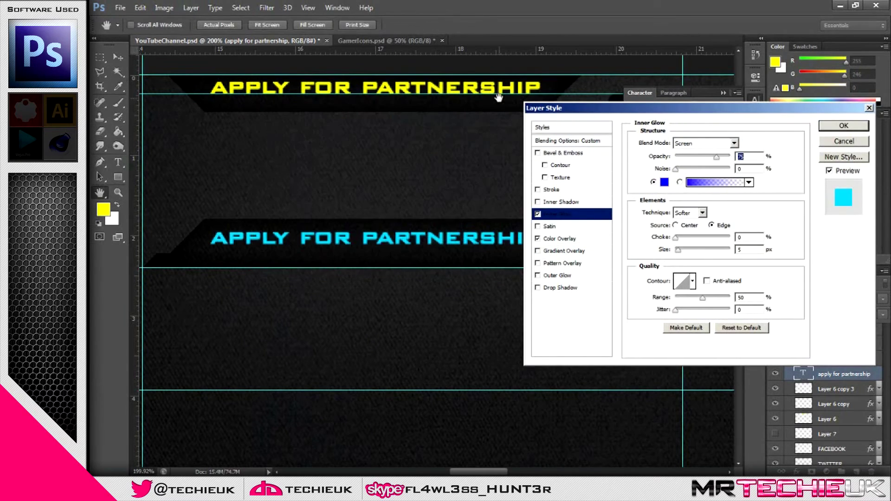
left_click(705, 144)
left_click(692, 151)
double_click(749, 251)
type("2")
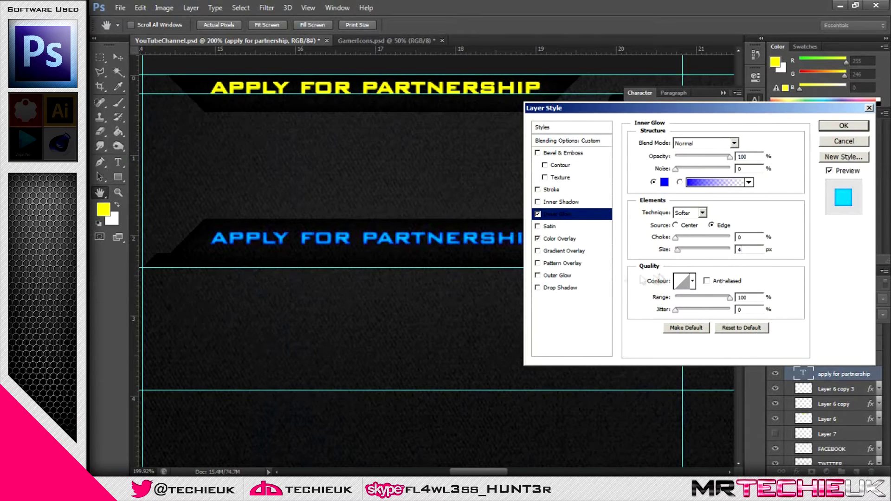
Step: Add Bevel & Emboss with 1000% depth, 0 px size and soften, and 50% highlight and shadow opacity
left_click(539, 153)
left_click_drag(699, 195, 744, 171)
mouse_move(681, 207)
left_mouse_down()
mouse_move(708, 206)
mouse_move(681, 206)
left_mouse_up()
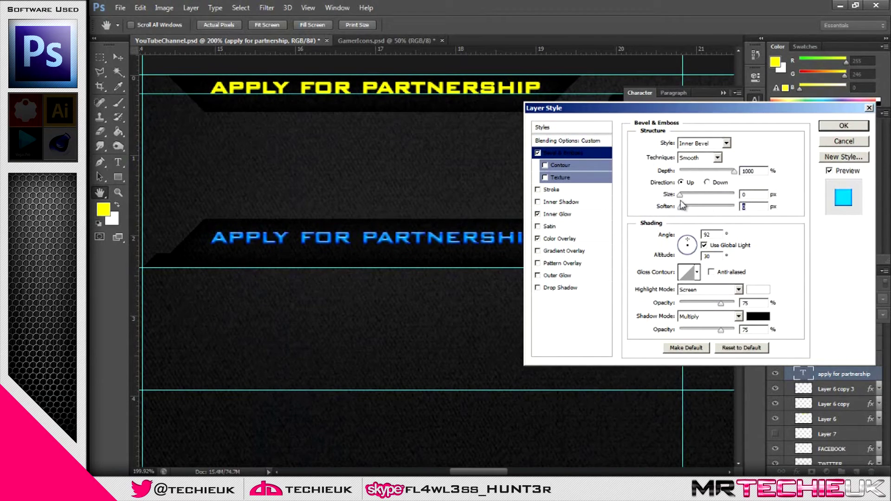
double_click(749, 302)
type("50")
double_click(748, 330)
type("50")
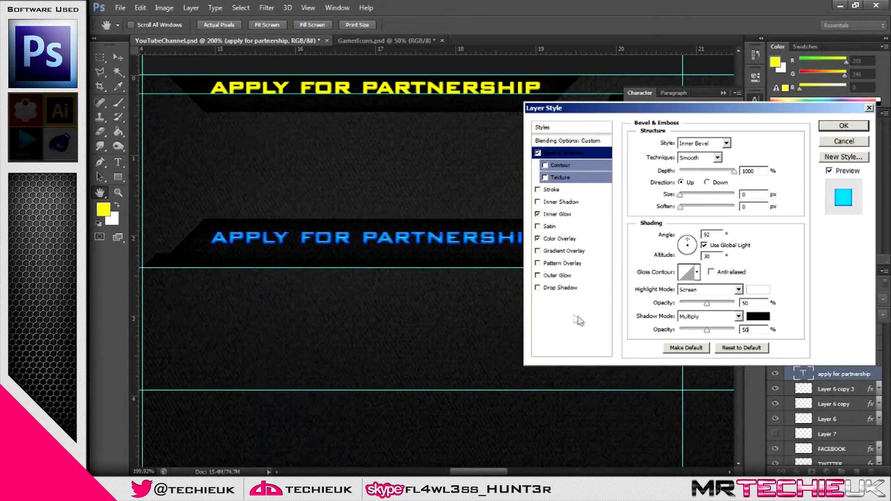
Step: Add a cyan Outer Glow to the text with 13 px size, 100% range and reduced opacity
left_click(557, 287)
left_click(555, 202)
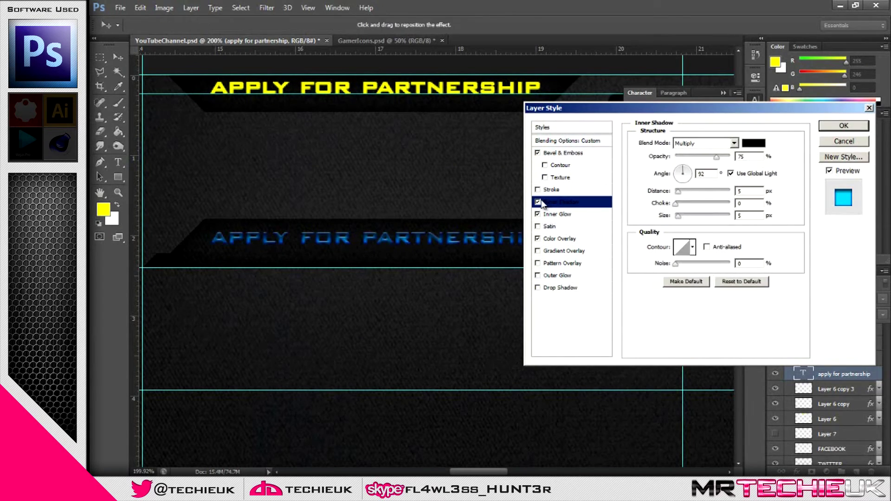
left_click(557, 276)
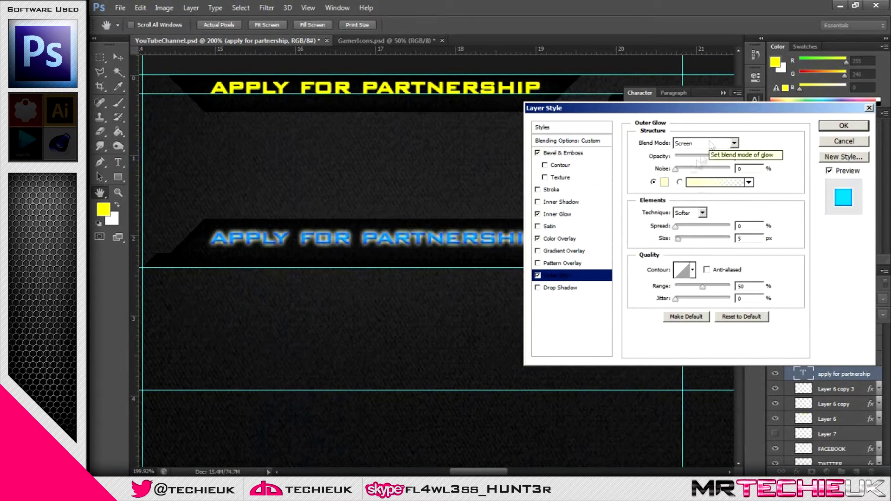
left_click(665, 182)
left_click_drag(347, 108, 334, 89)
left_click(525, 96)
left_click_drag(678, 239, 682, 239)
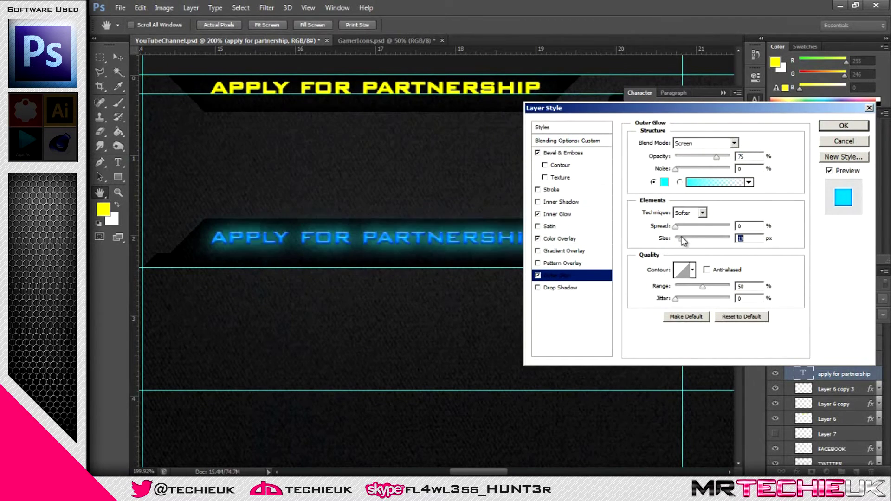
left_click_drag(703, 287, 730, 286)
mouse_move(717, 157)
left_mouse_down()
mouse_move(701, 158)
mouse_move(709, 159)
left_mouse_up()
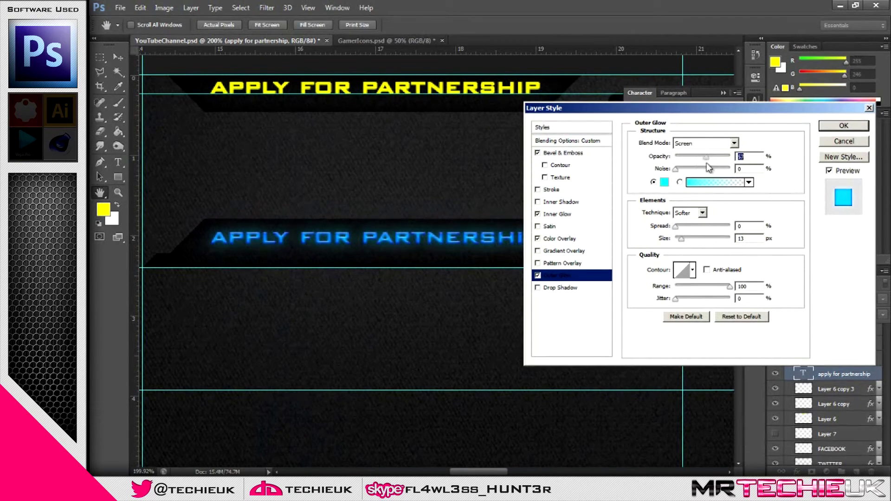
left_click(686, 157)
Step: Add a Drop Shadow to the text and set its color to cyan 00e4ff
left_click(584, 288)
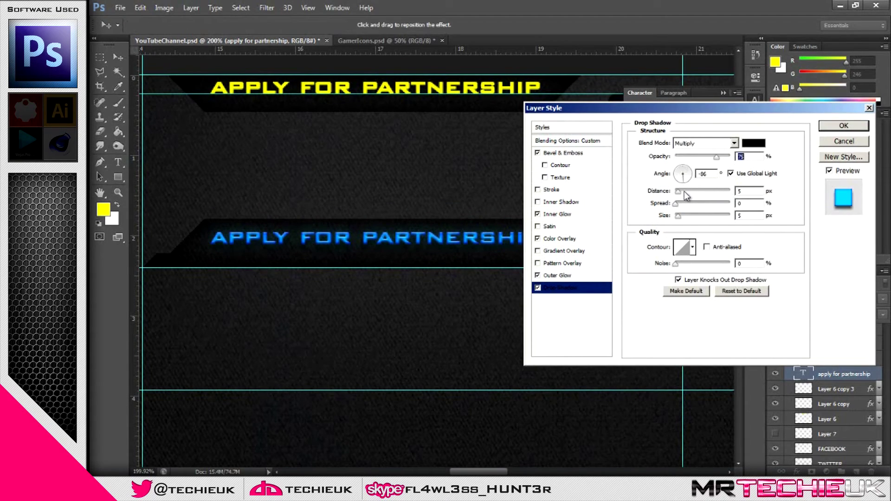
left_click(751, 143)
left_click(396, 157)
left_click_drag(423, 246, 418, 95)
left_click(333, 105)
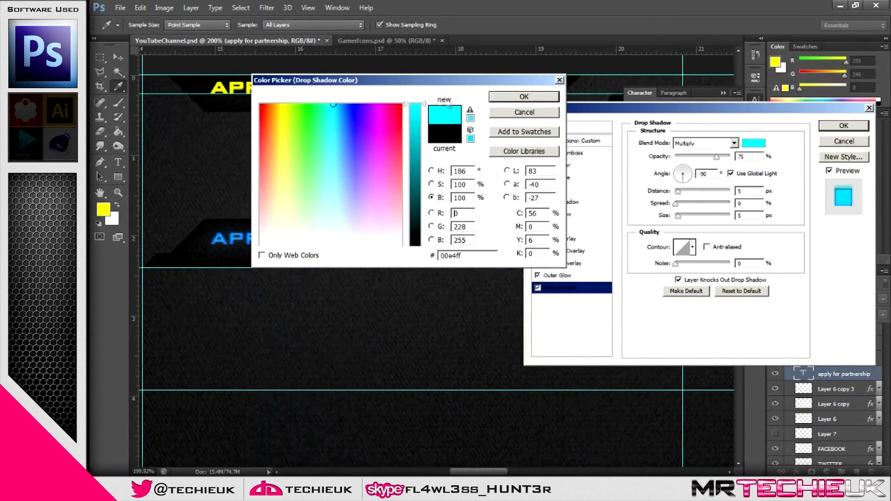
left_click(525, 97)
Step: Set the drop shadow to Normal blending, 48% opacity, 1 px distance and 5 px size
left_click_drag(717, 157, 739, 156)
left_click(734, 143)
left_click(699, 152)
left_click_drag(742, 192, 729, 193)
type("100")
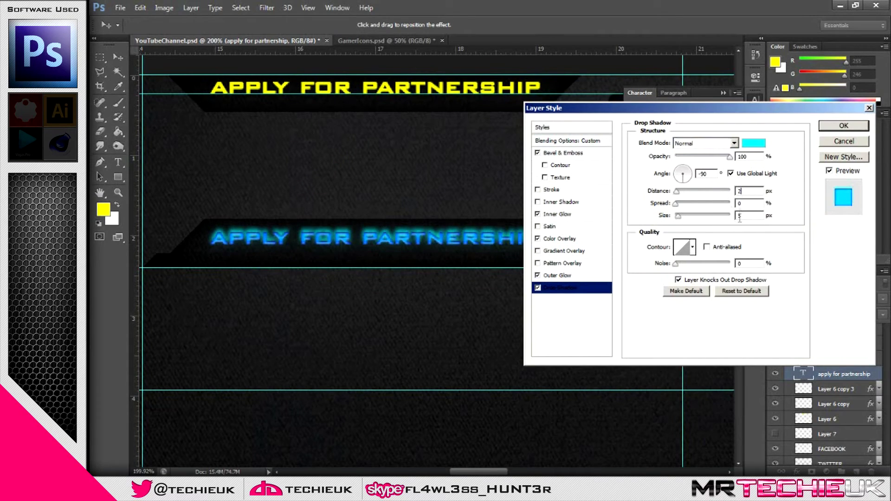
left_click_drag(678, 217, 681, 218)
type("5")
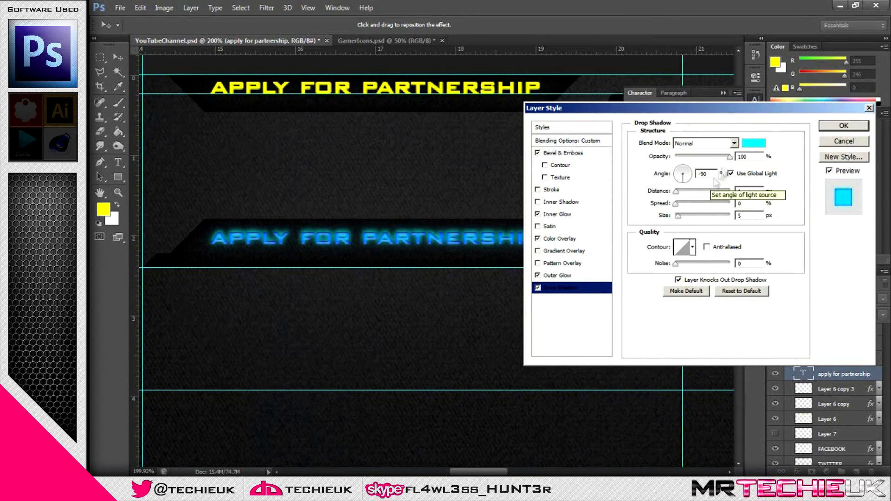
left_click(695, 156)
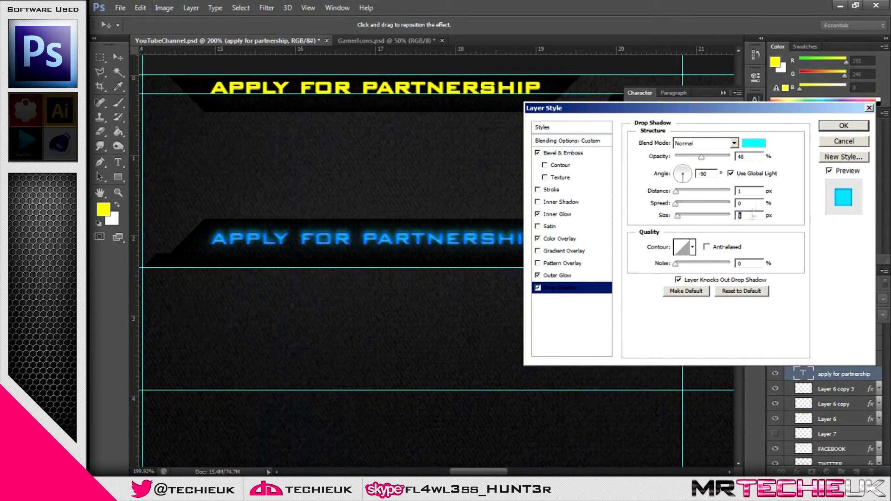
left_click(690, 190)
Step: Add a 1 px Stroke to the text with lowered opacity and apply the layer style
left_click(548, 191)
left_click(487, 184)
left_click(553, 190)
type("1")
left_click_drag(712, 184, 676, 184)
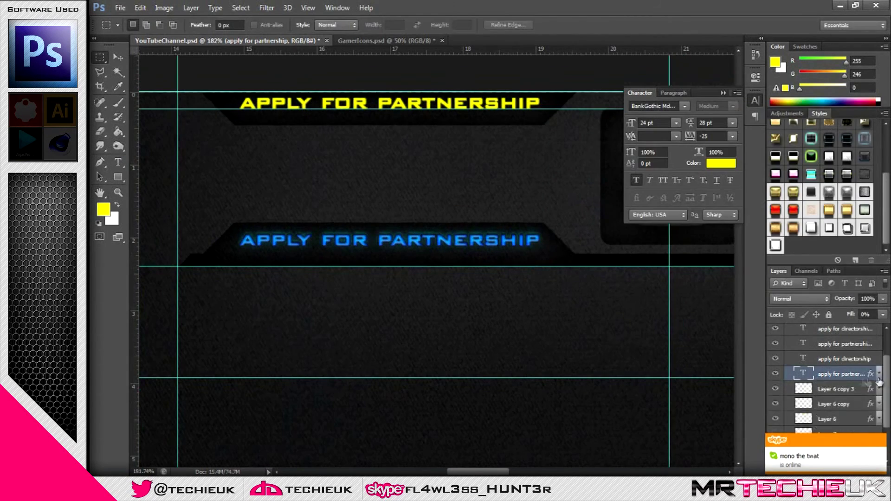
Step: Copy the lower partnership label's layer style and paste it onto the other three text layers
right_click(836, 374)
left_click(804, 252)
right_click(836, 370)
left_click(808, 241)
scroll(834, 358, "up", 1)
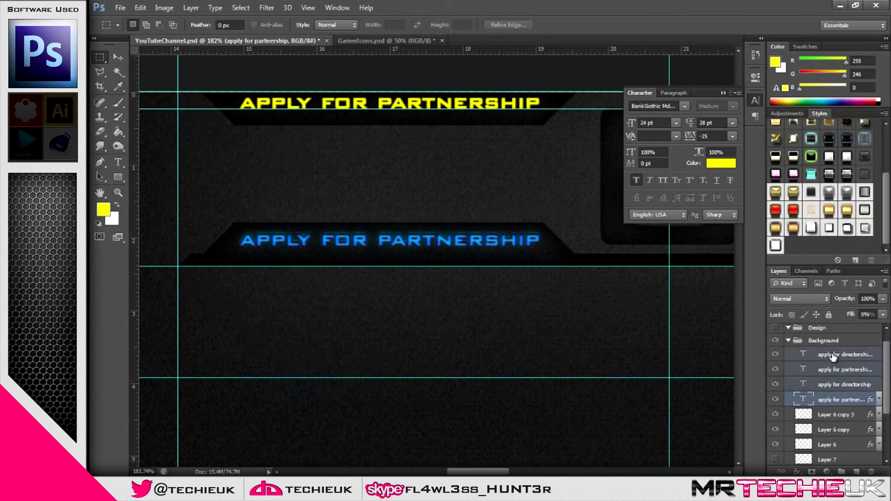
left_click(834, 356, "shift")
right_click(831, 357)
left_click(722, 274)
right_click(866, 356)
left_click(865, 355)
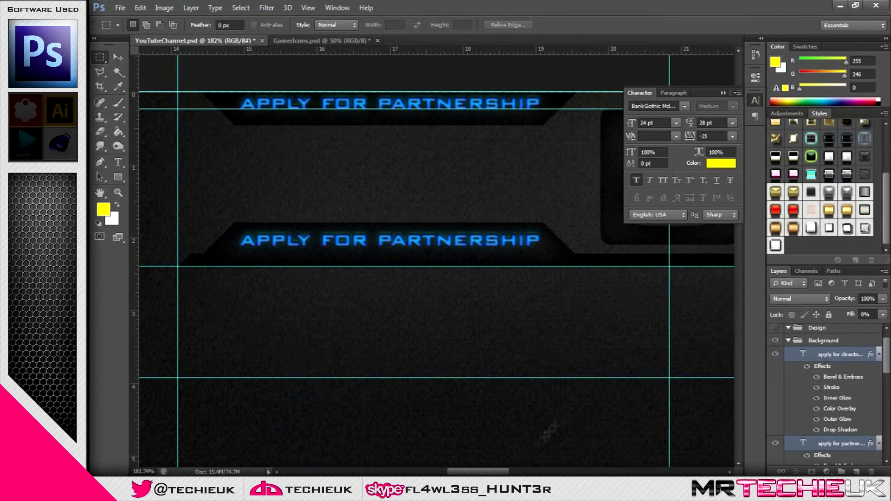
left_click_drag(458, 472, 493, 472)
key("ctrl+0")
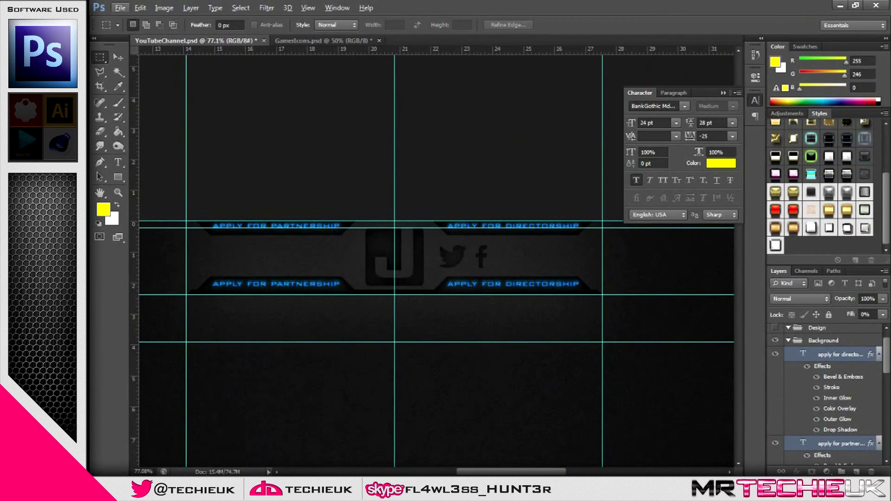
Step: Collapse the text layers' effect lists and change the upper directorship label to "follow us on twitter"
key("alt+Tab")
key("alt+Tab")
scroll(566, 153, "up", 6)
left_click(879, 356, "alt")
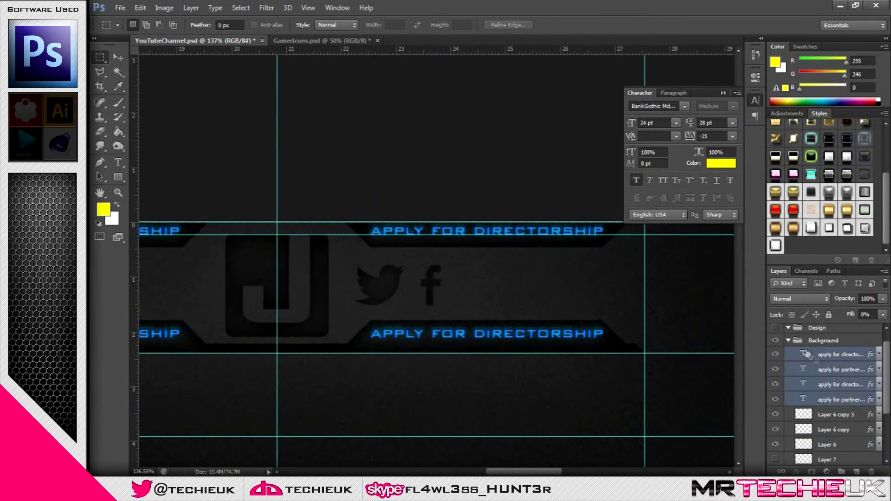
double_click(803, 354)
type("follow us on twitter")
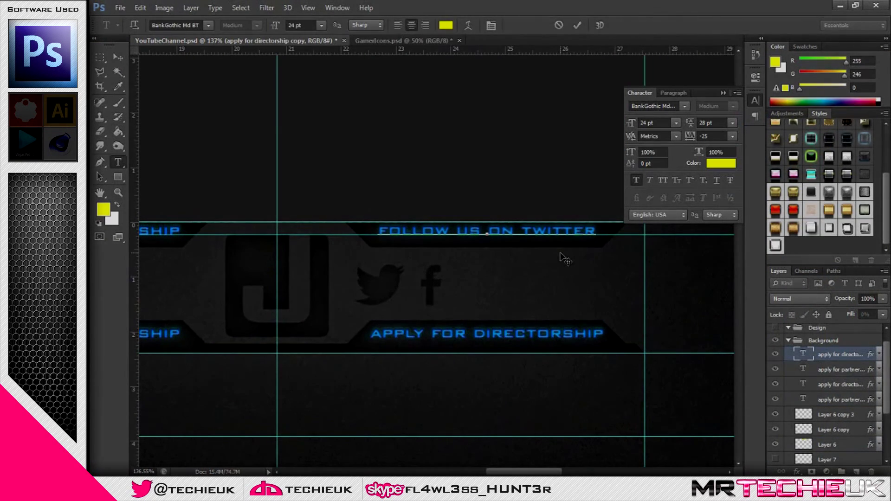
key("ctrl+Return")
key("m")
Step: Change the upper partnership label's text to "like us on facebok"
left_click(803, 369)
double_click(803, 371)
type("like us on facebook")
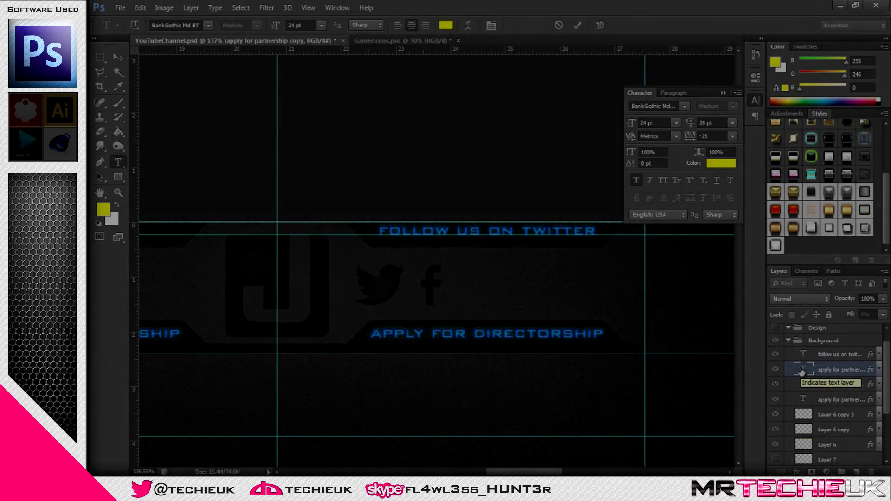
key("ctrl+Return")
key("v")
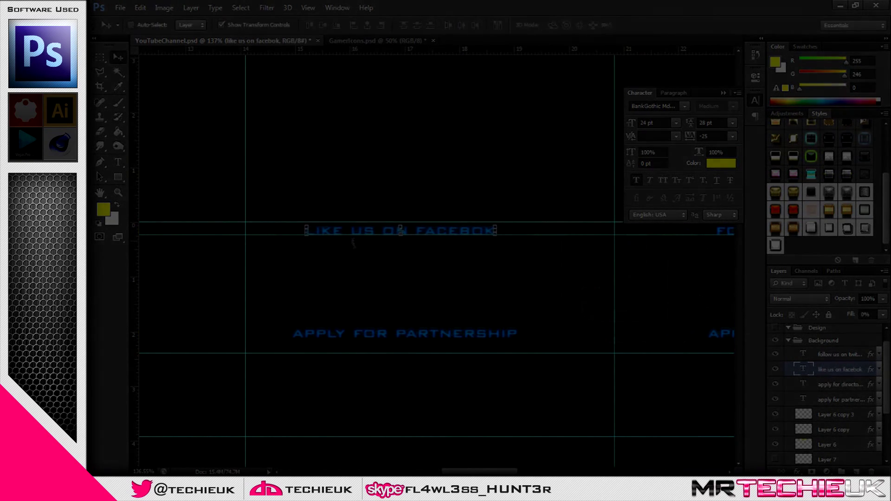